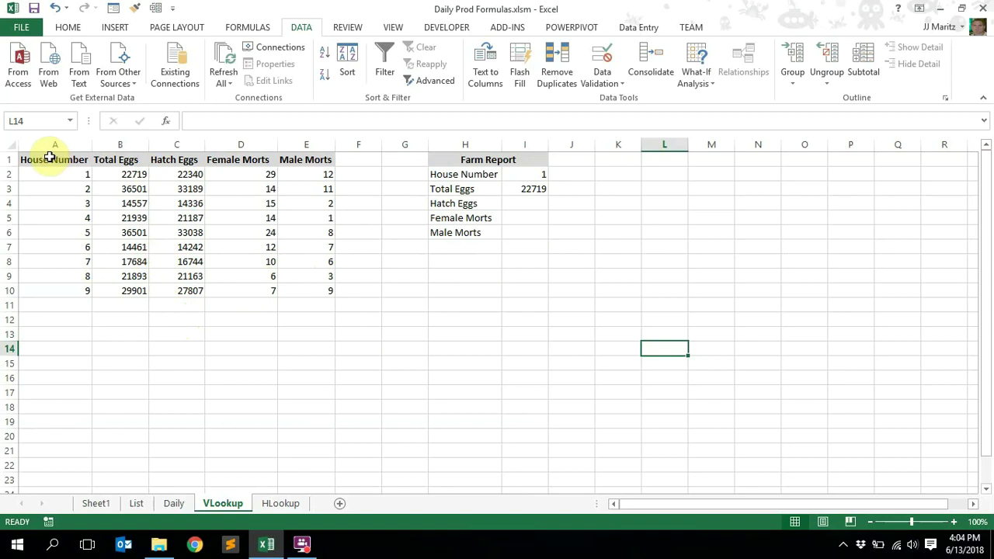
Compare the house table's headings with the HLookup sheet's row labels
drag(57, 160, 322, 160)
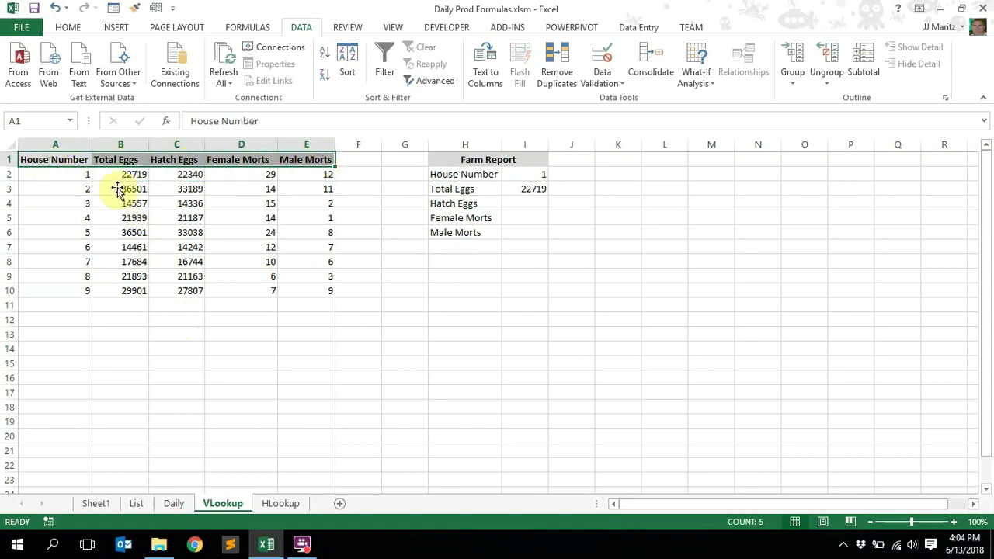
click(279, 503)
drag(100, 337, 101, 330)
drag(49, 162, 42, 224)
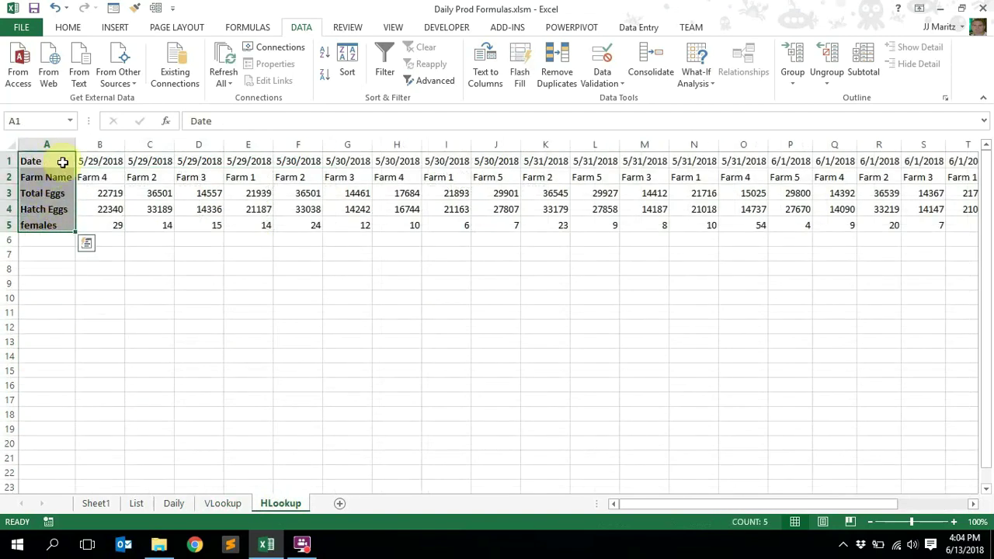
click(223, 503)
click(267, 317)
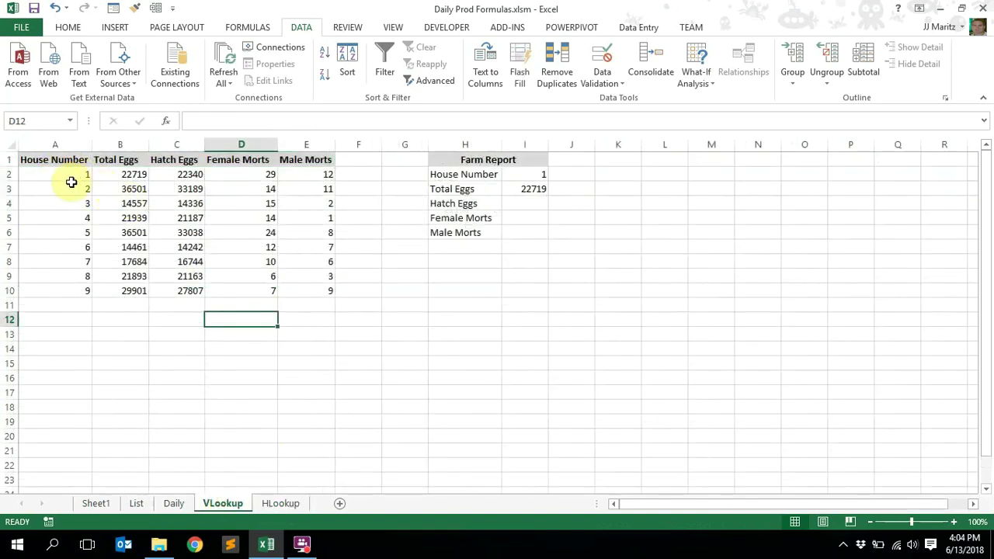
Review the house table's headings, house numbers and Total Eggs values
drag(48, 160, 306, 161)
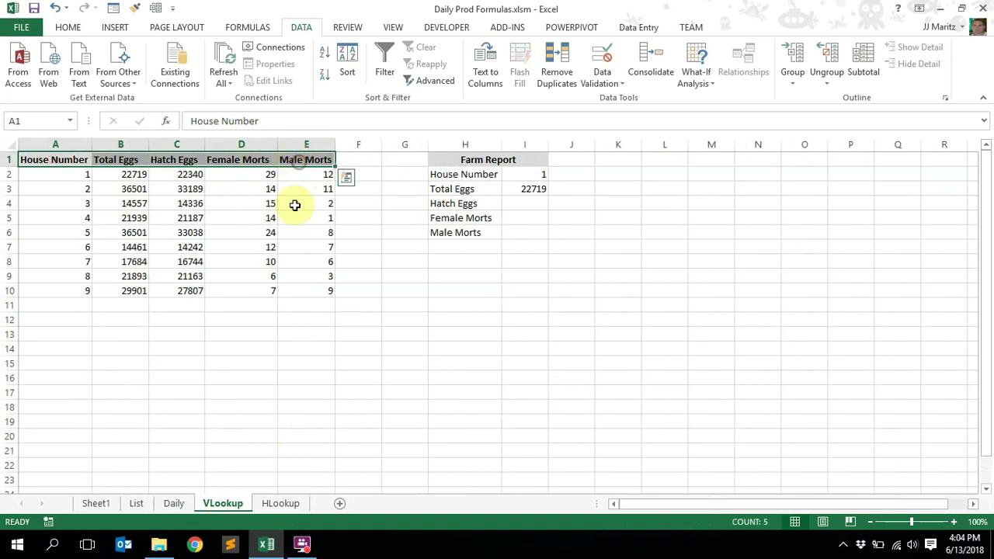
click(255, 202)
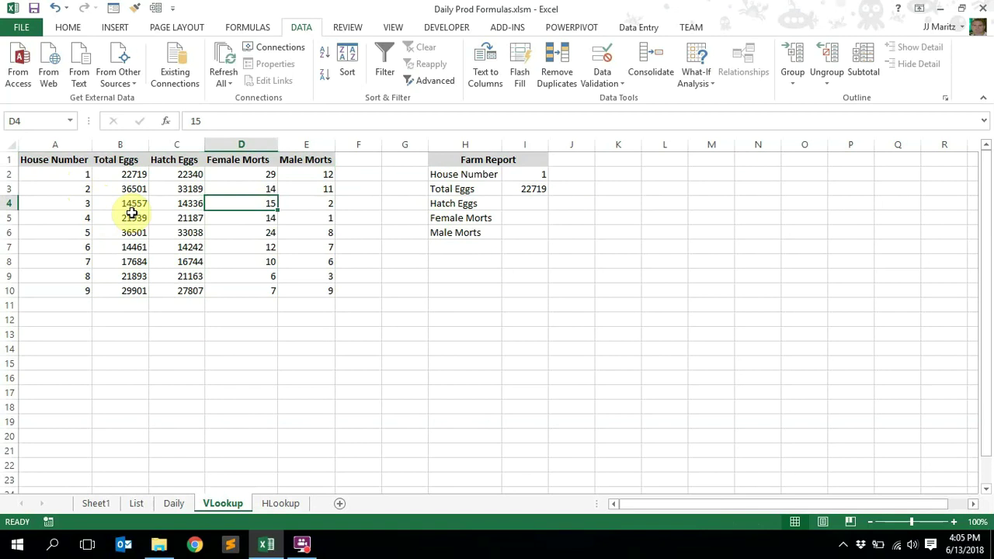
click(99, 189)
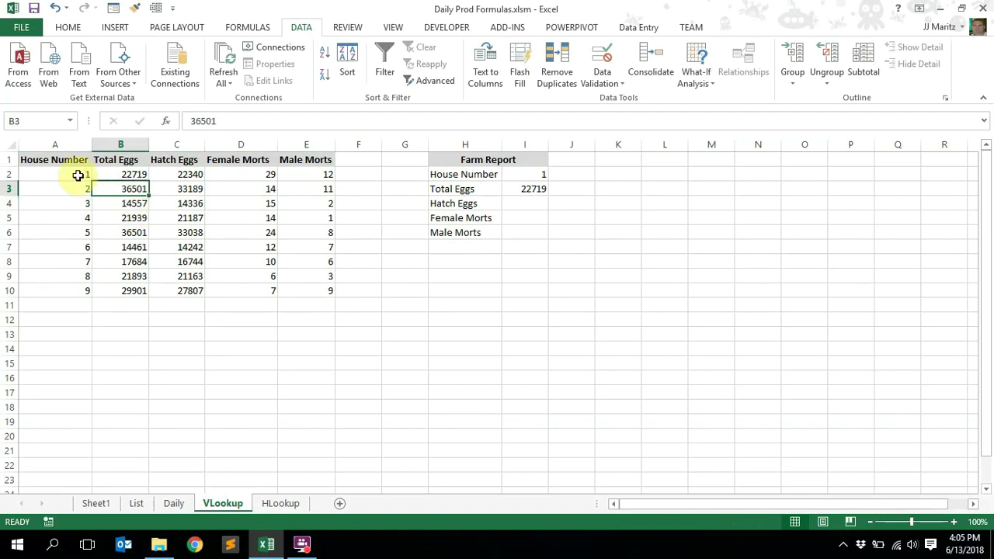
drag(74, 171, 73, 288)
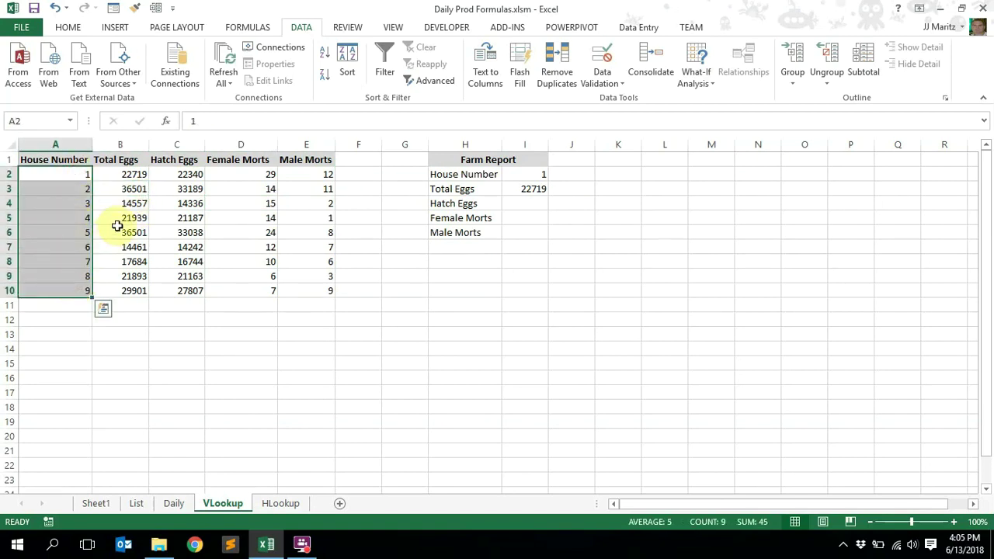
click(128, 172)
click(76, 173)
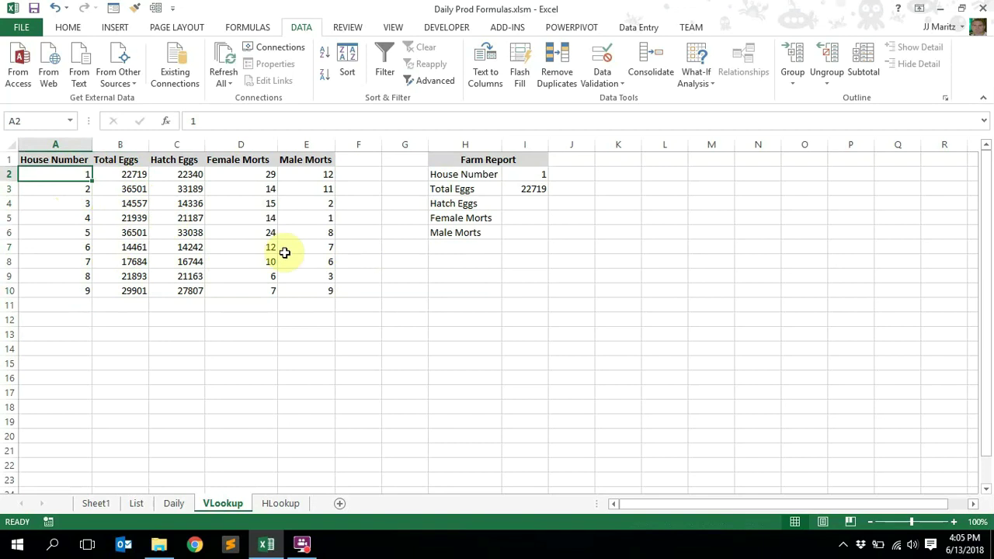
Inspect the Total Eggs VLOOKUP formula in I3 against house 1's row
click(524, 188)
click(527, 174)
click(529, 188)
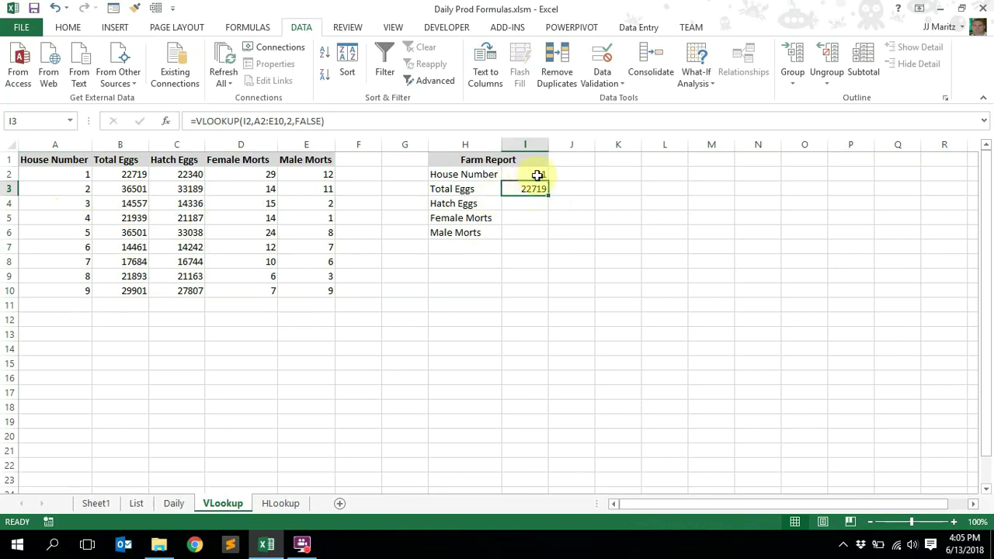
click(536, 175)
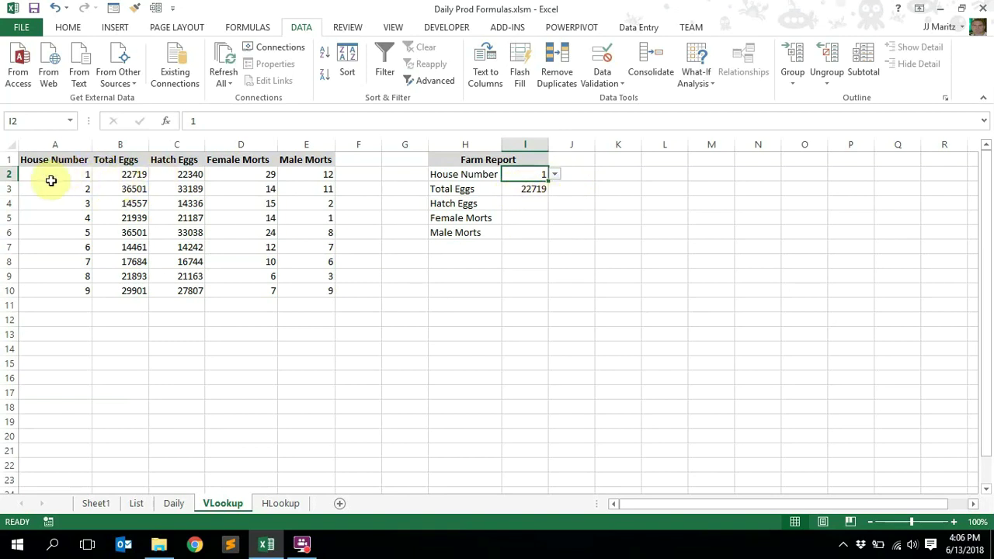
drag(80, 176, 124, 176)
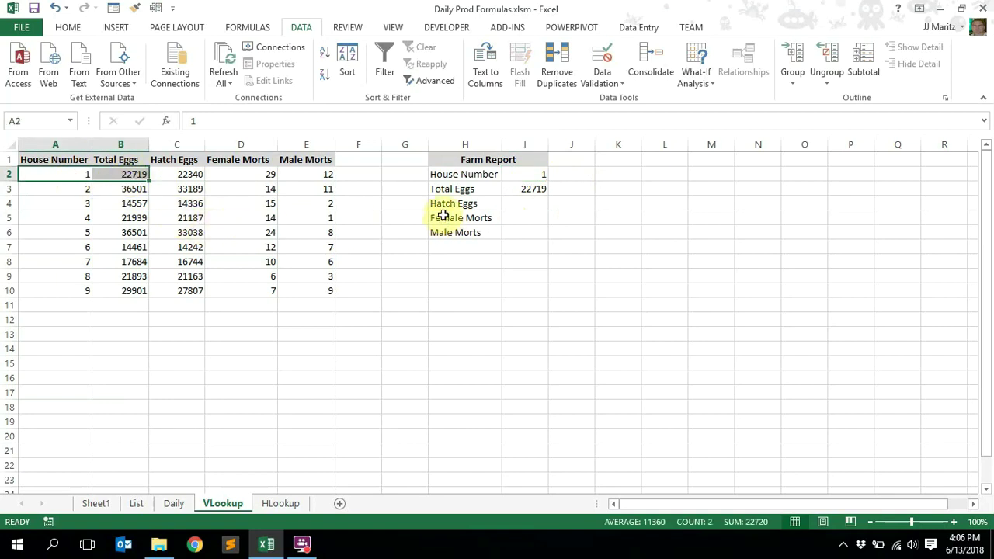
click(534, 189)
click(534, 174)
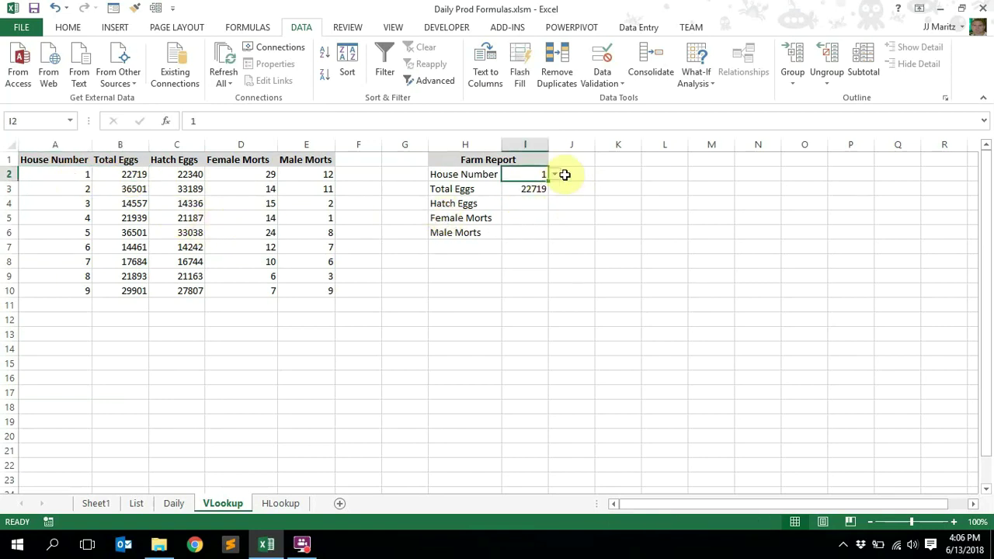
Switch House Number to 9 and check its Total Eggs in the table
click(555, 175)
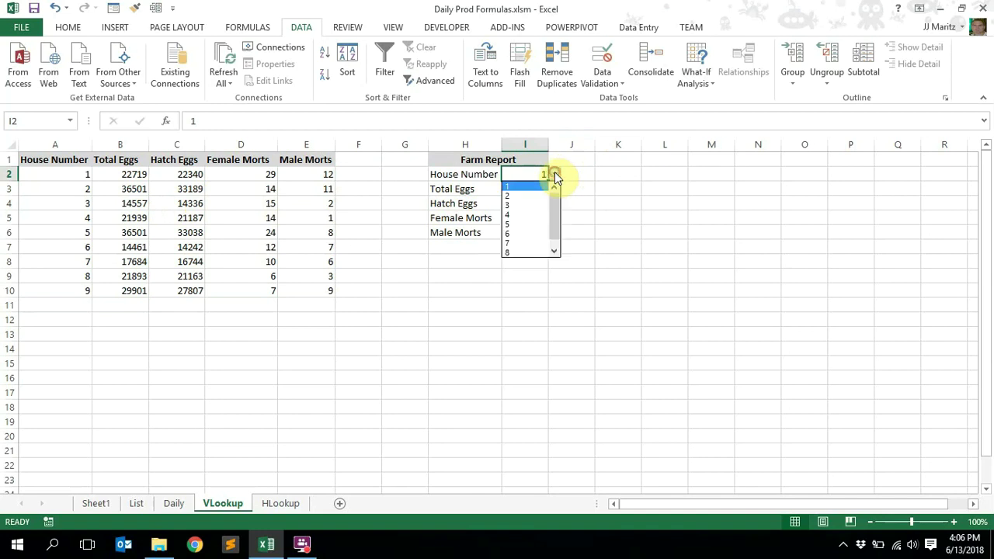
click(519, 247)
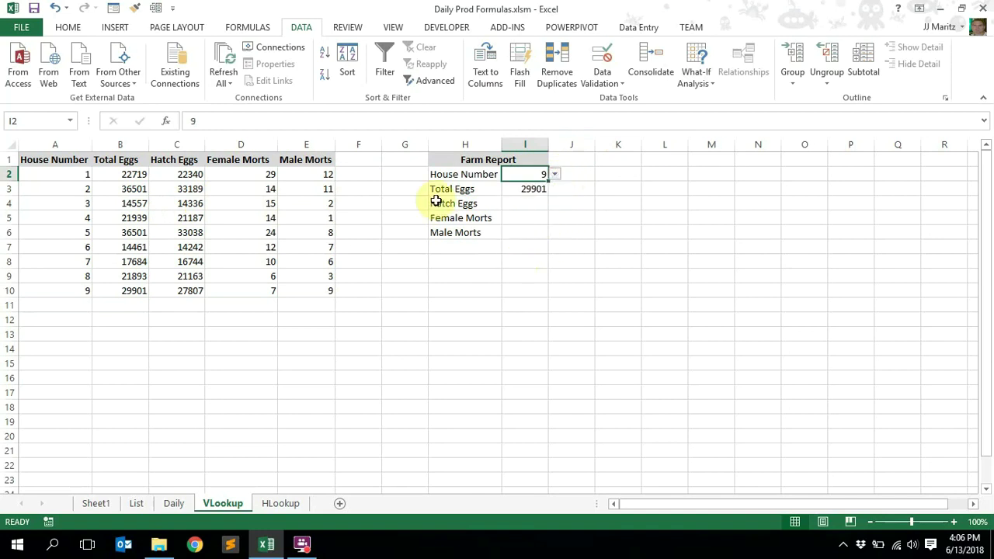
click(133, 290)
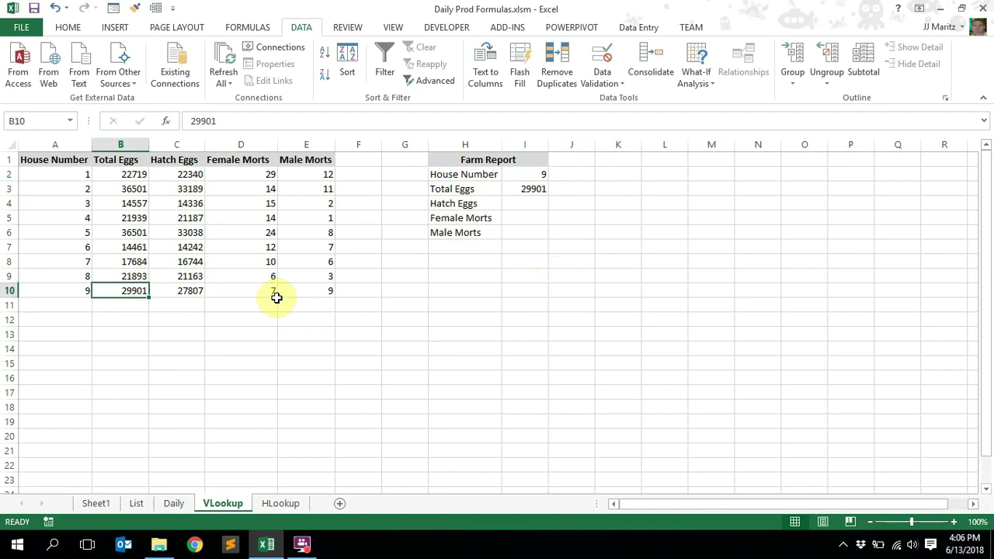
click(571, 192)
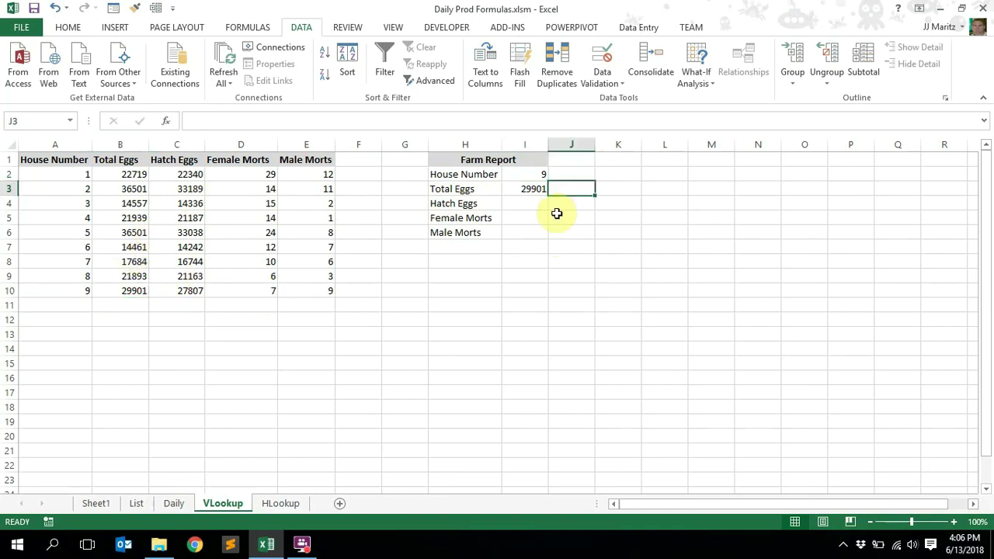
Set House Number back to 1 and select Hatch Eggs cell I4
drag(530, 204, 533, 231)
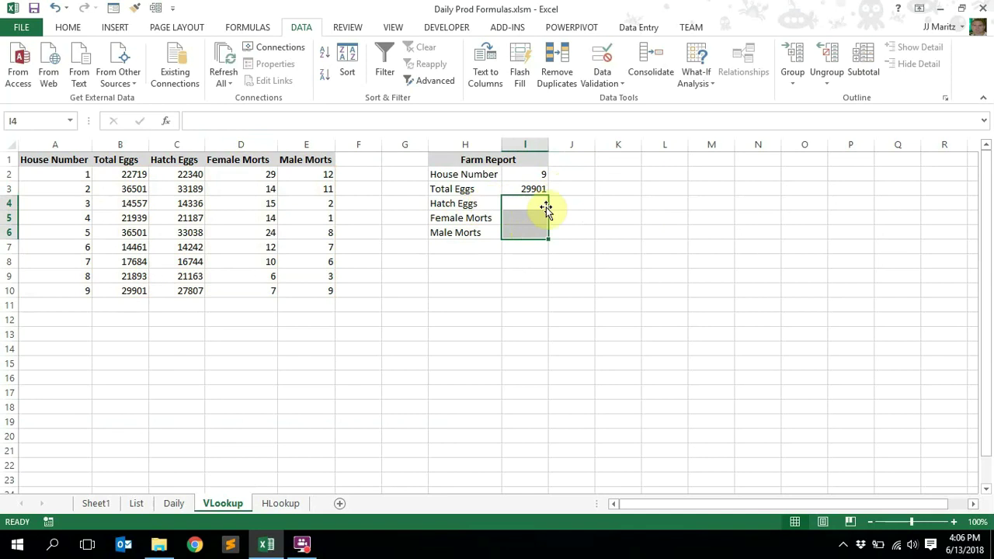
click(531, 202)
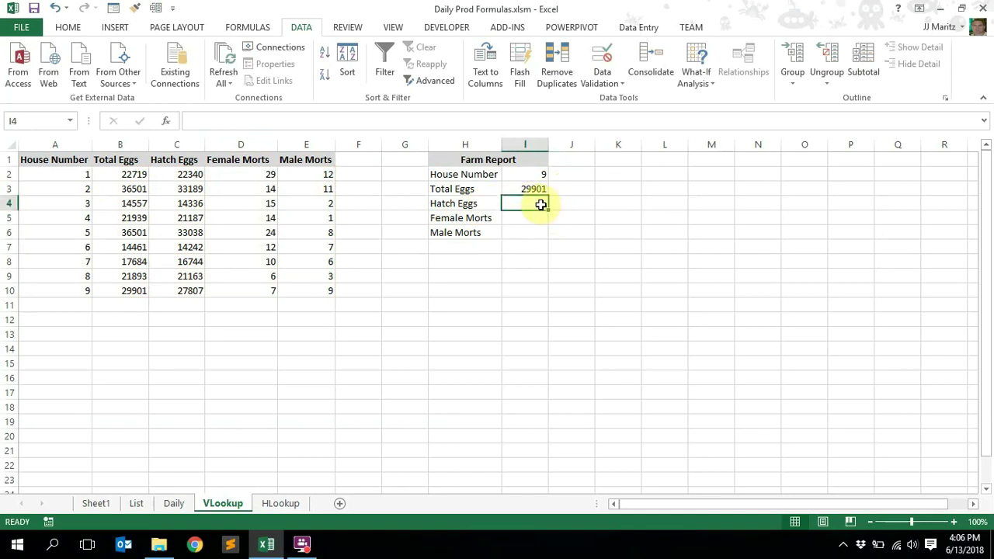
click(544, 174)
click(554, 174)
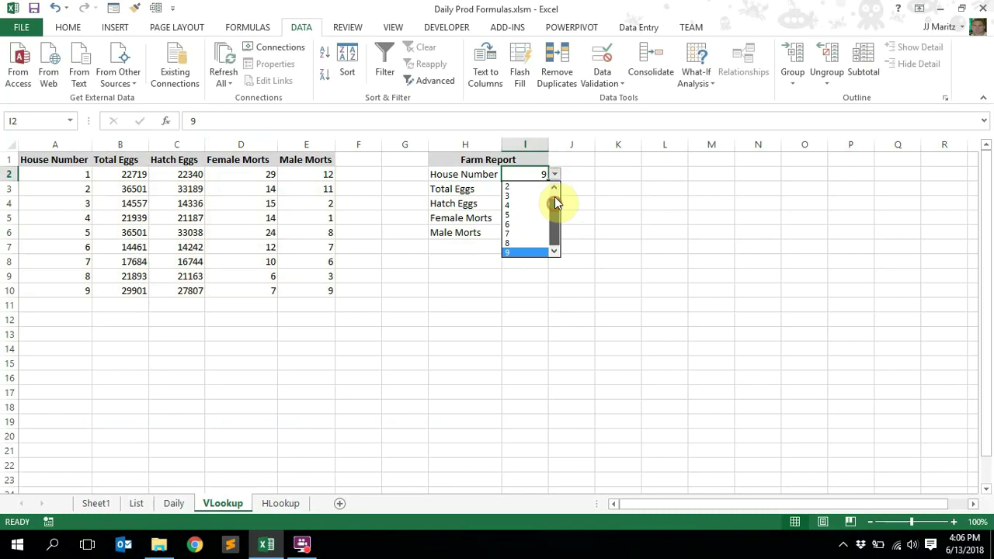
click(534, 187)
click(532, 199)
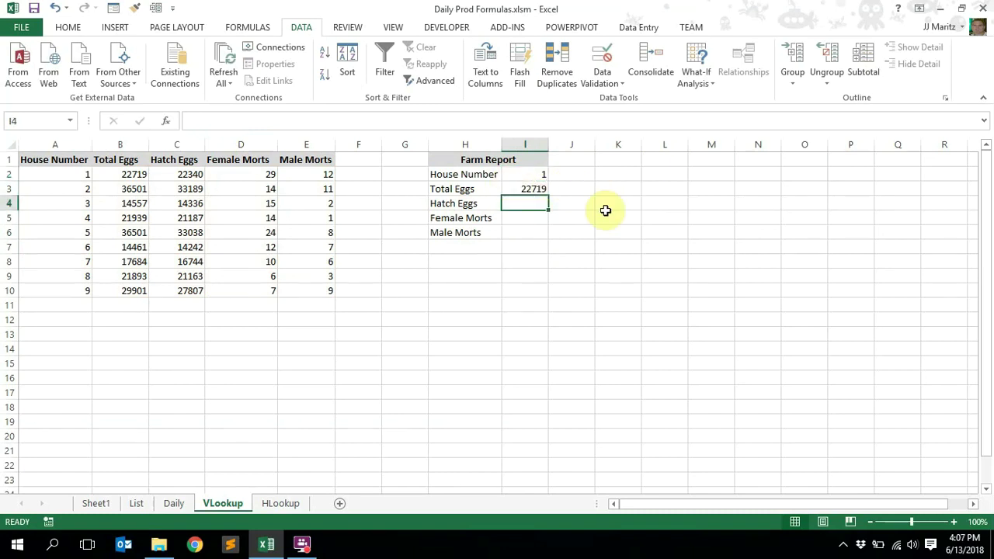
Start =VLOOKUP in I4 with I2 as lookup value and A2:E10 as table
text(=)
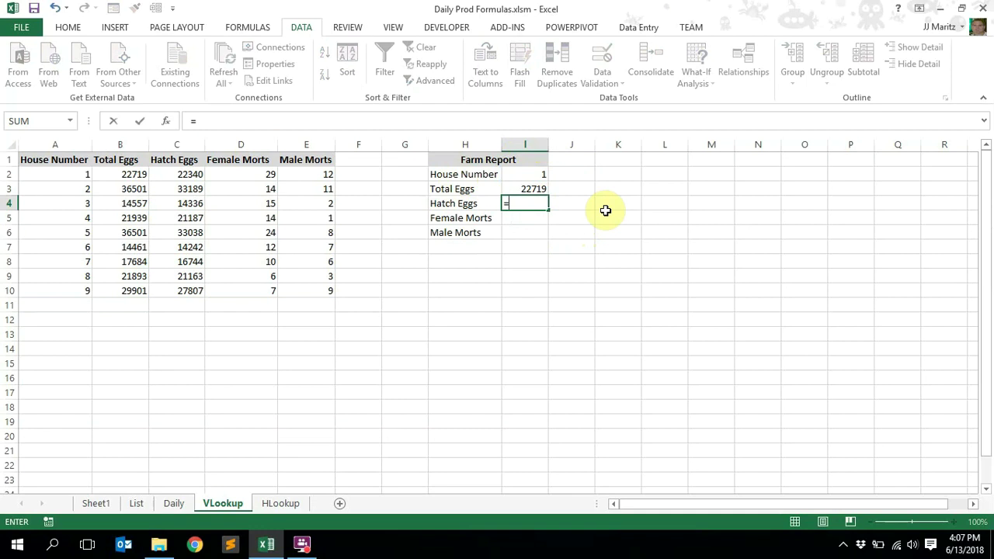
text(vloo)
key(Tab)
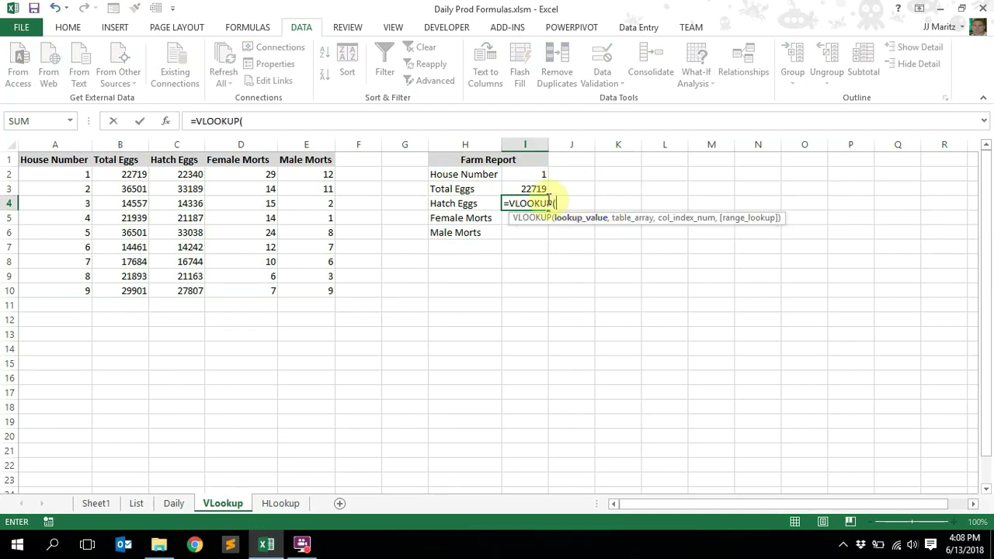
click(532, 175)
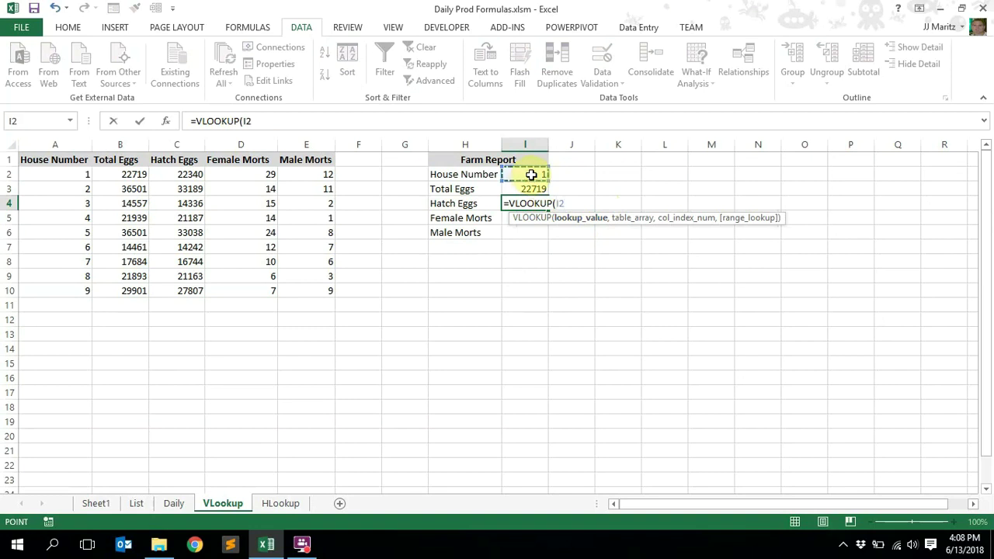
text(,)
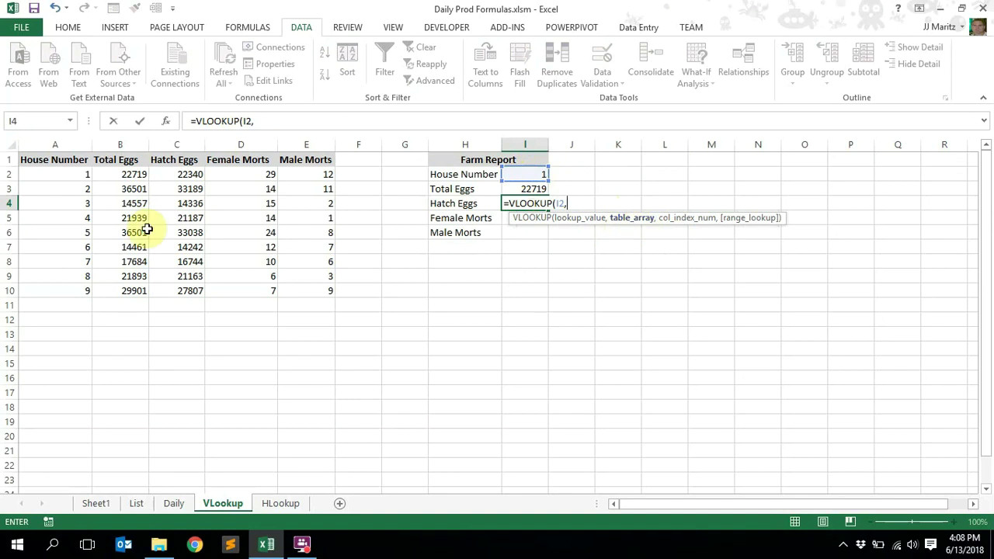
drag(23, 172, 324, 287)
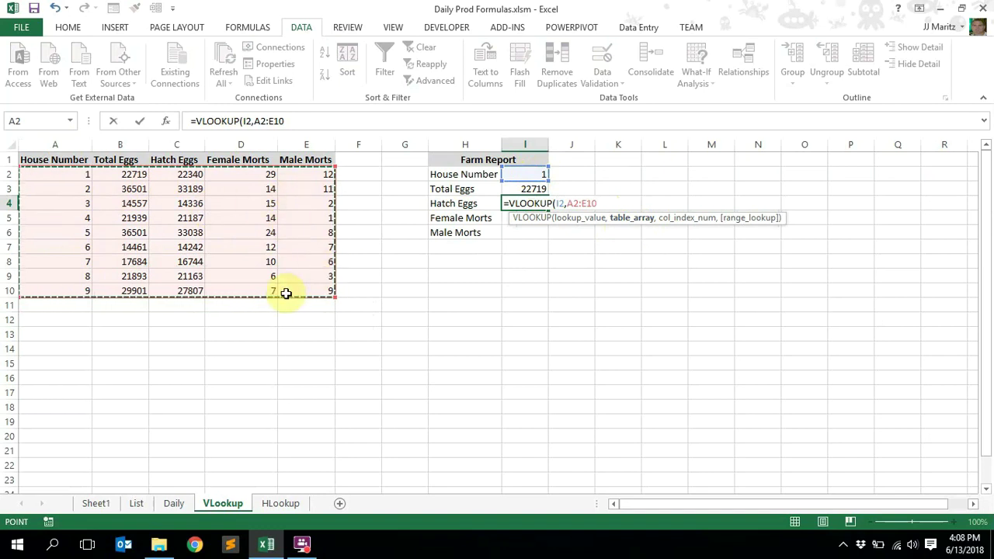
Finish the formula with column 3 and FALSE exact match, giving 22340
text(,3)
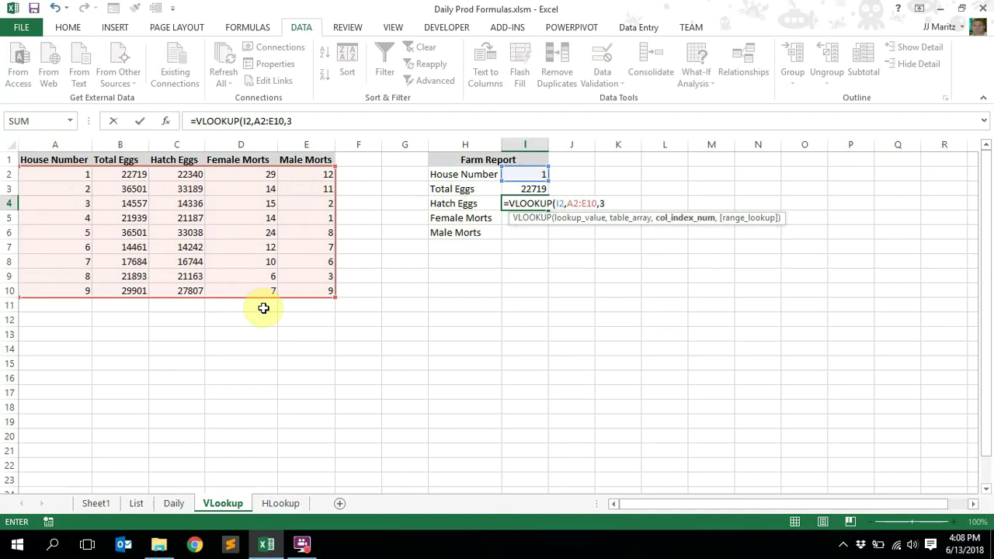
text(,)
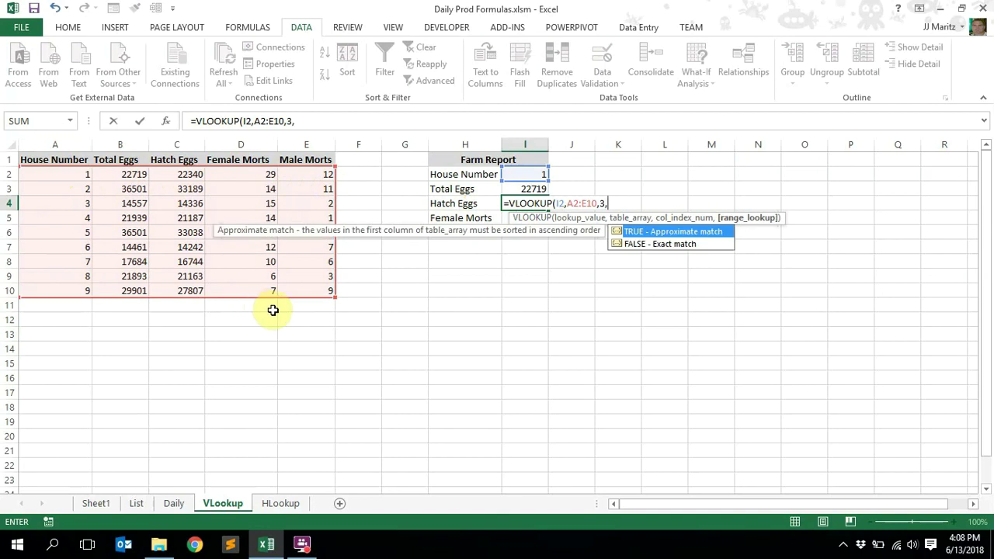
click(671, 247)
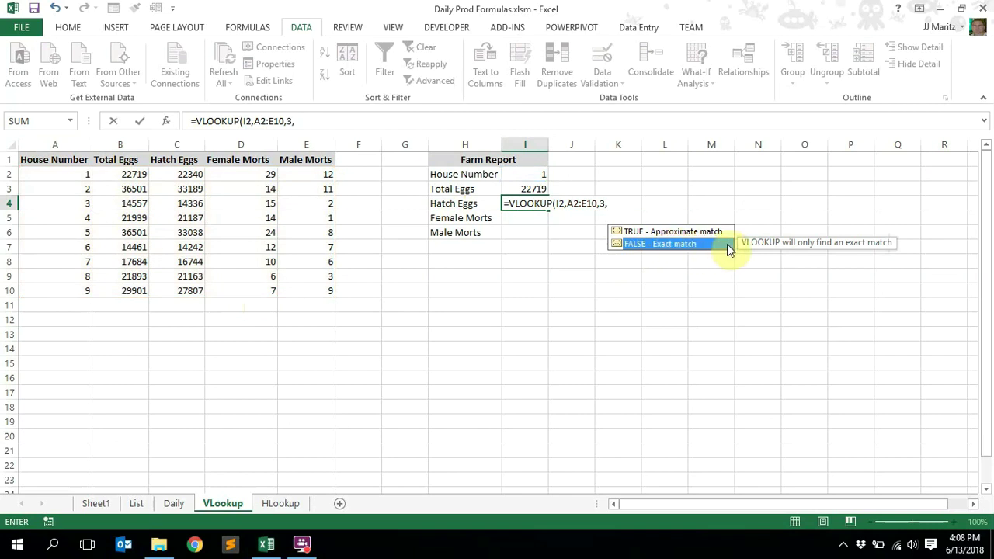
double_click(684, 243)
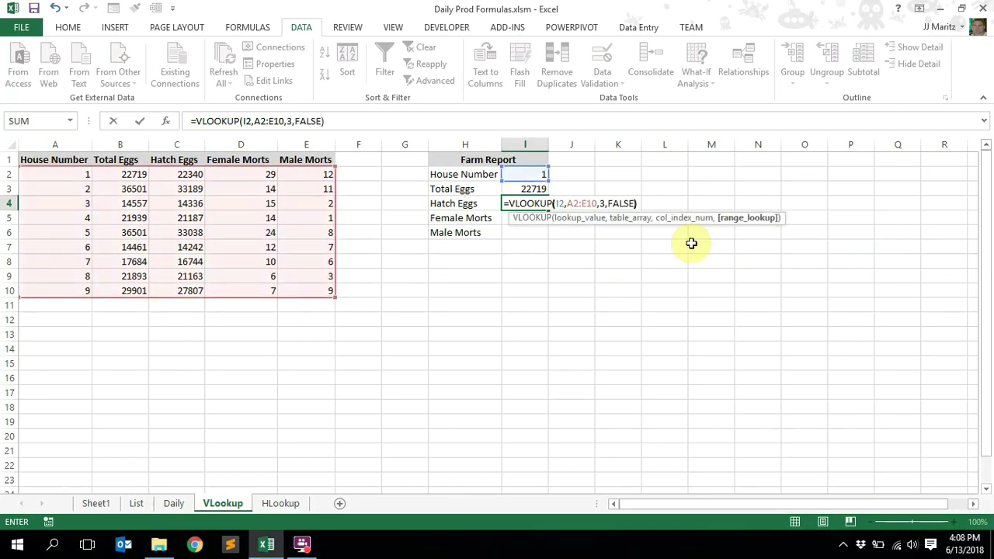
key(Return)
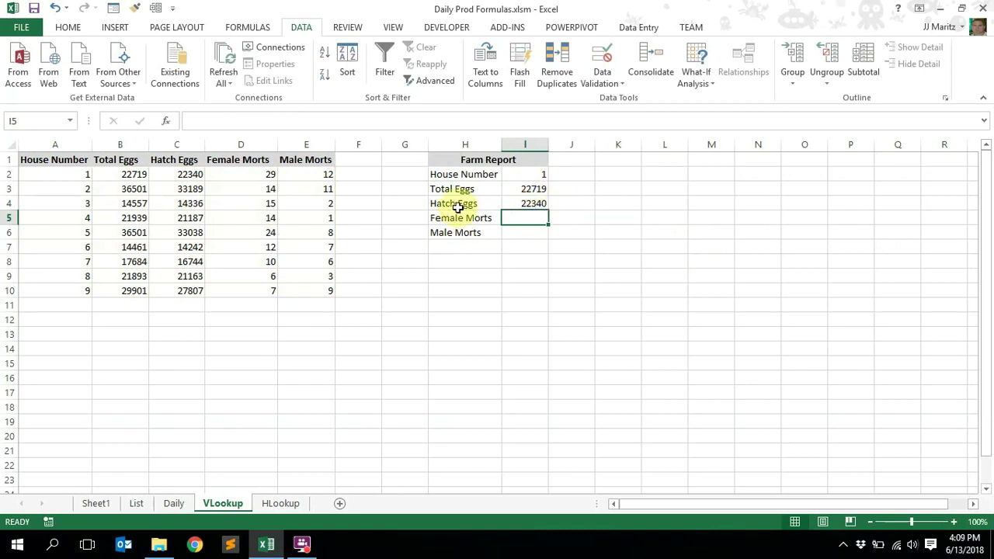
Check C2, then set House Number to 9, showing eggs 29901 and 27807
click(190, 174)
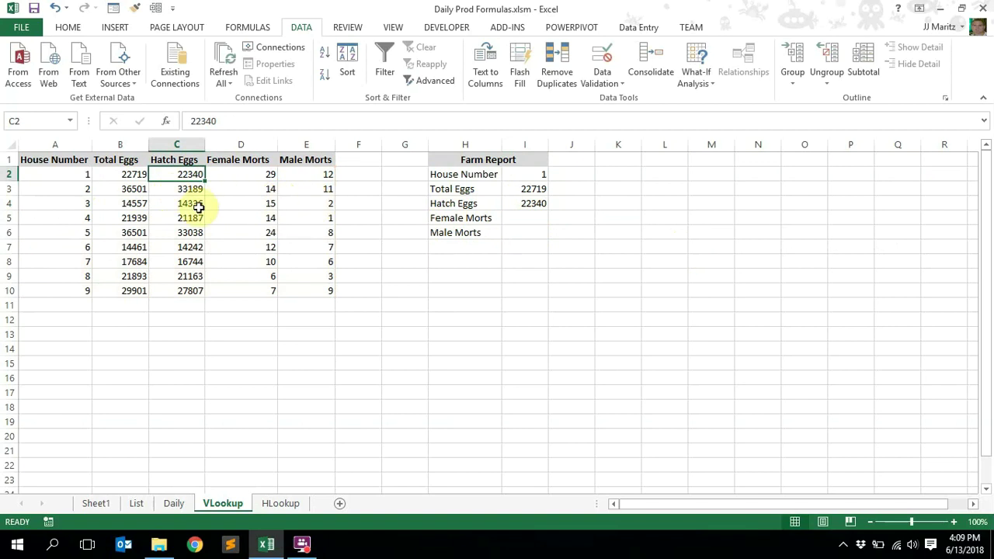
click(542, 176)
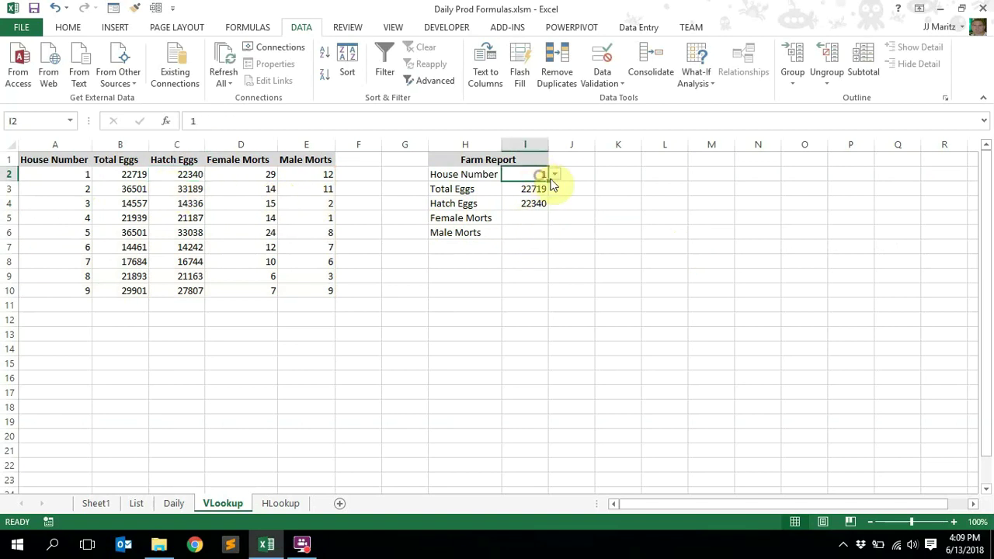
click(554, 174)
scroll(556, 213, down, 1)
click(518, 253)
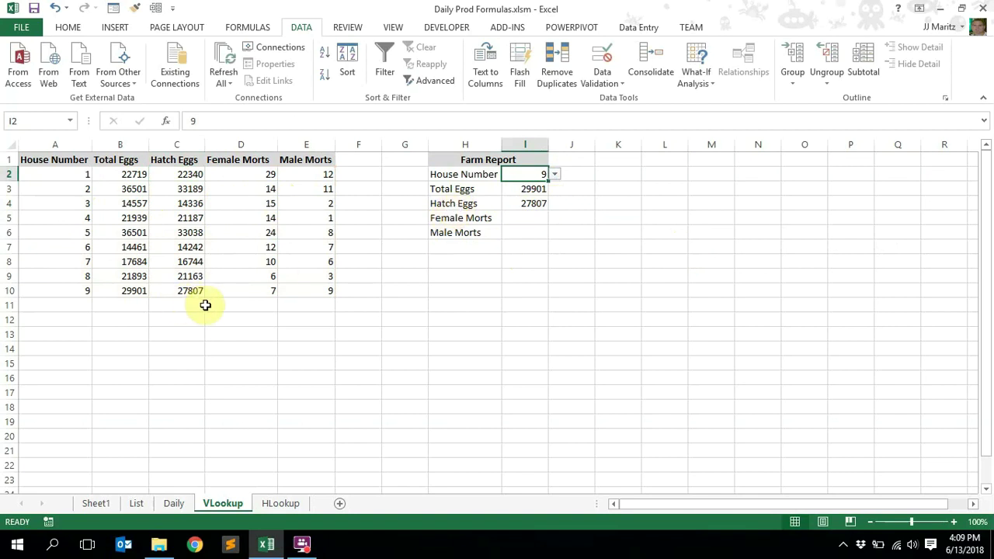
click(529, 204)
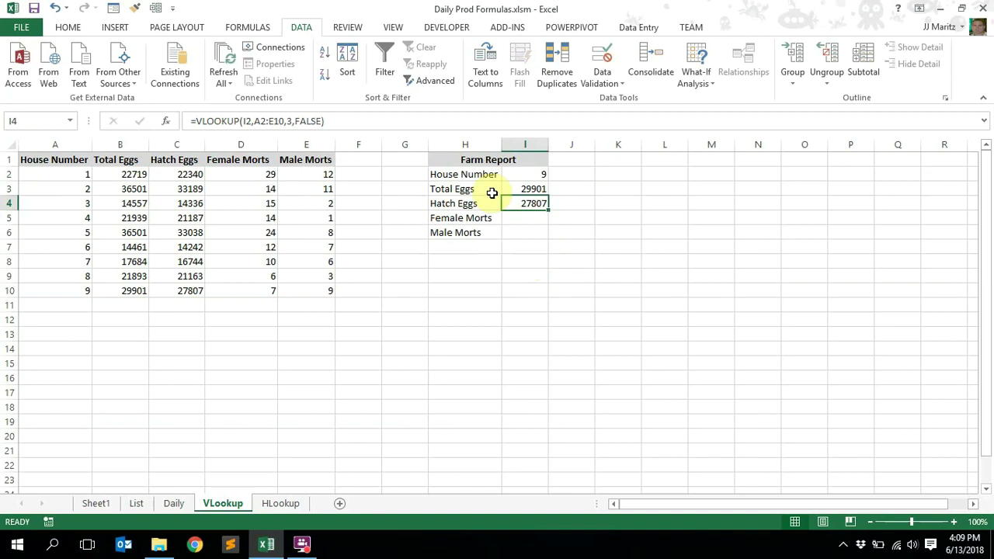
Start a =VLOOKUP formula in the Female Morts cell I5
click(532, 218)
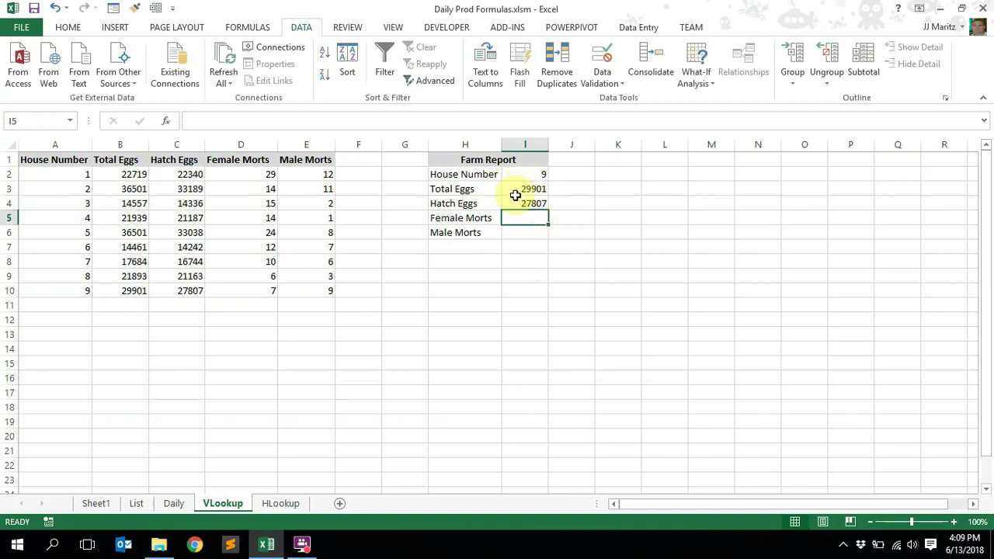
click(528, 215)
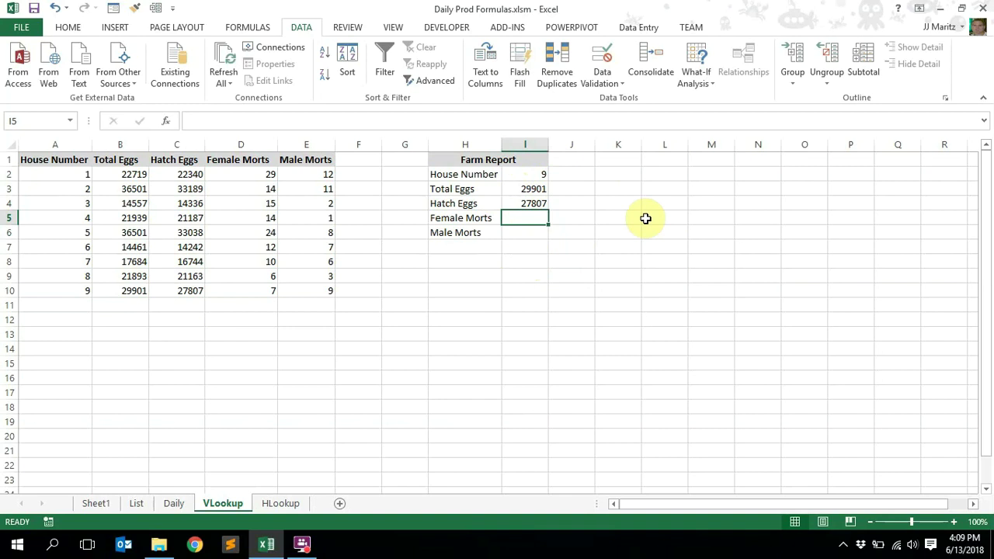
text(=vlookup)
key(Tab)
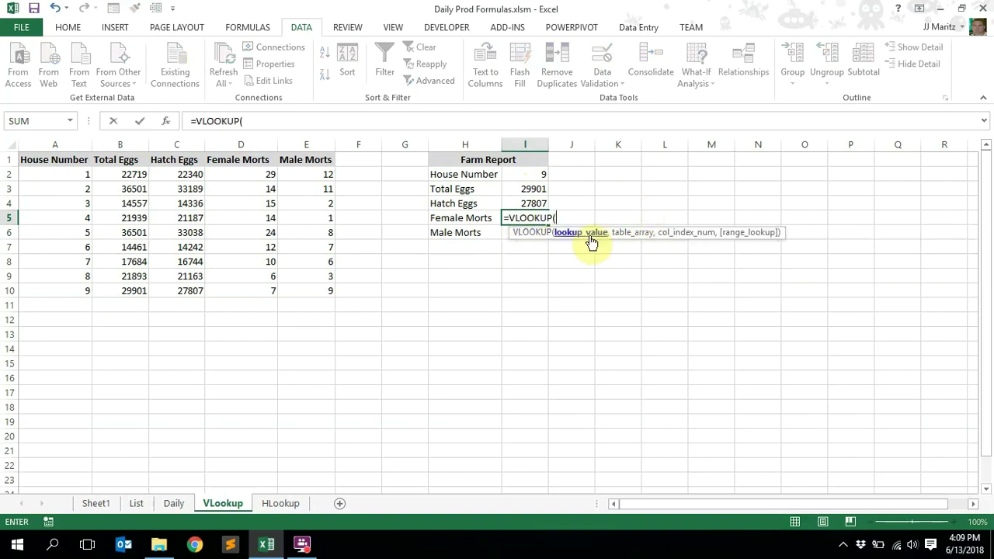
Complete I5 as =VLOOKUP(I2,A2:E10,4,FALSE), showing 7 female morts for house 9
click(541, 177)
text(,)
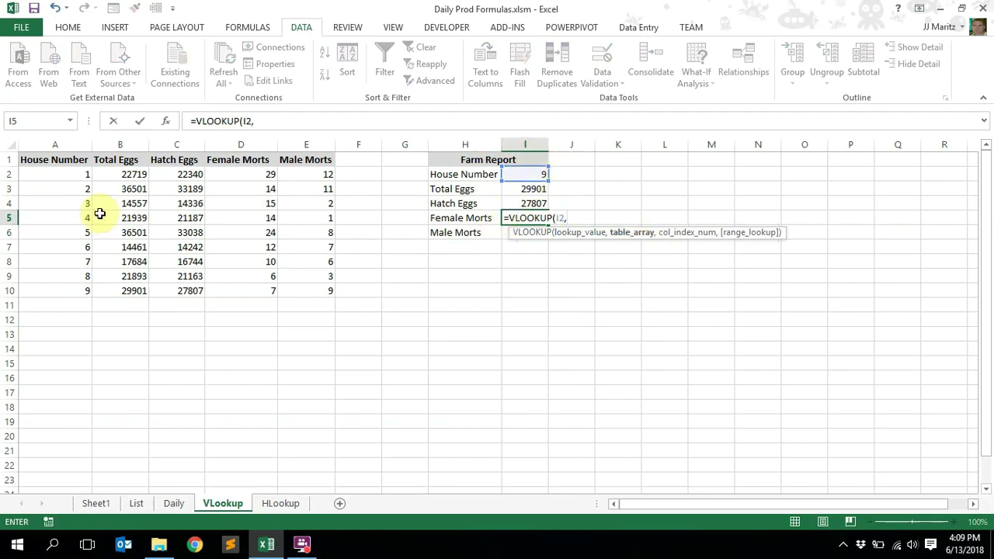
drag(73, 177, 307, 290)
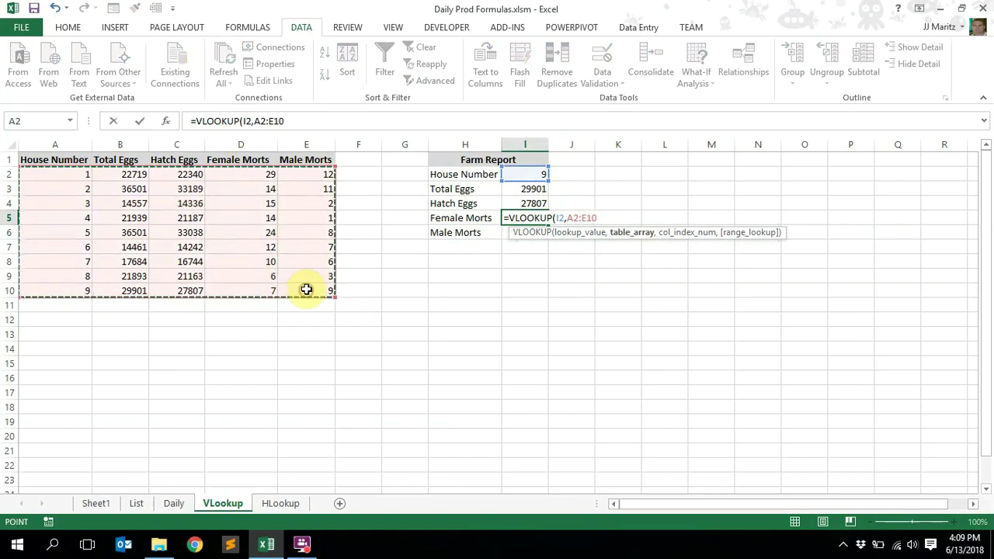
text(,)
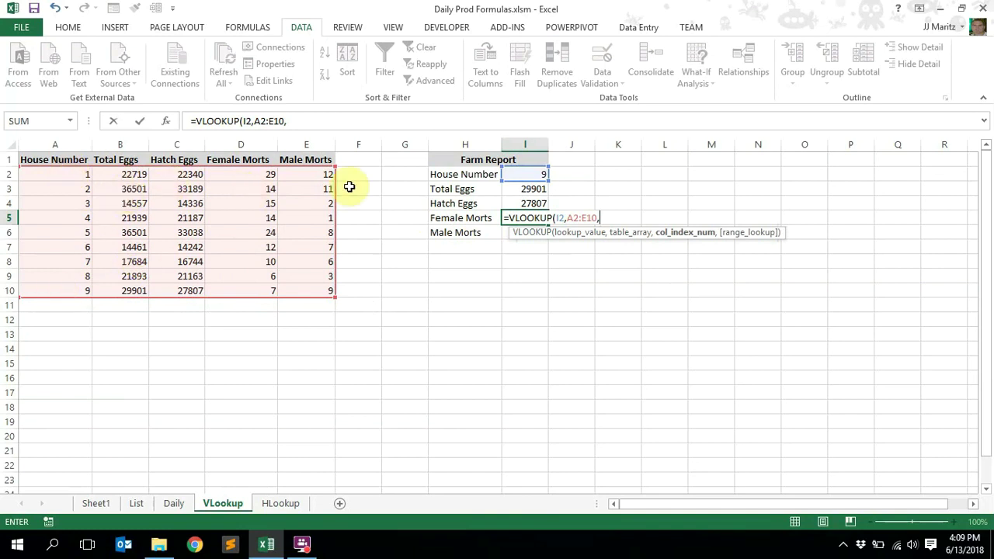
text(,)
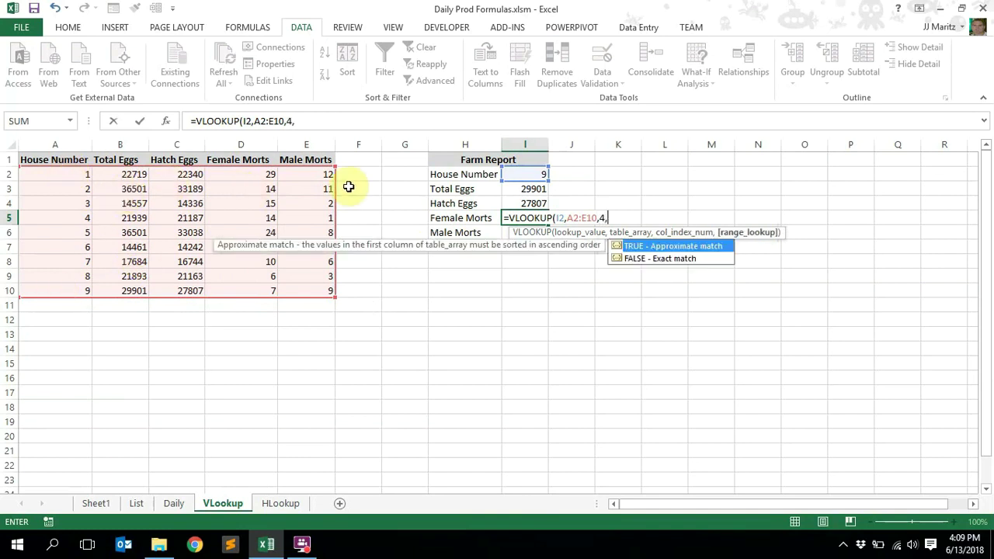
key(Down)
key(Tab)
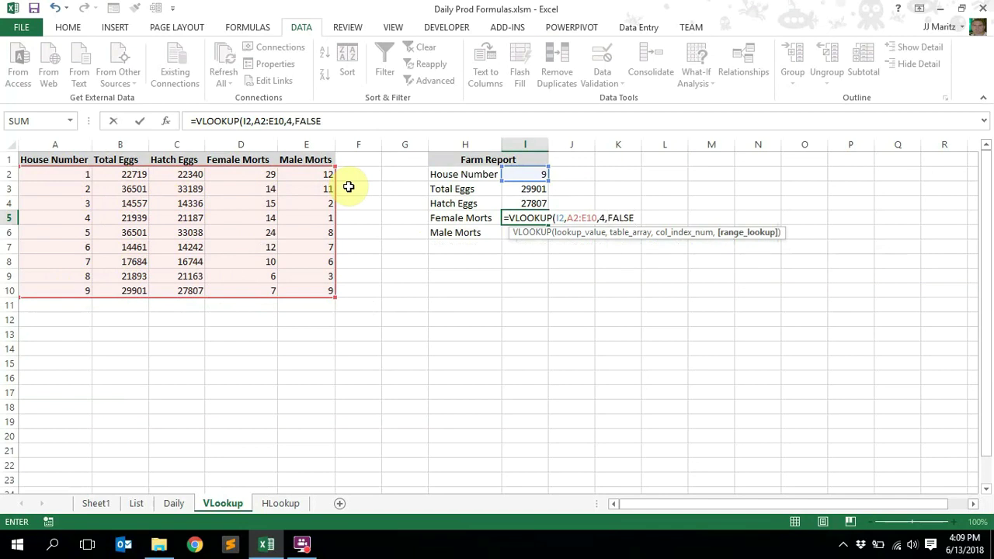
key(Return)
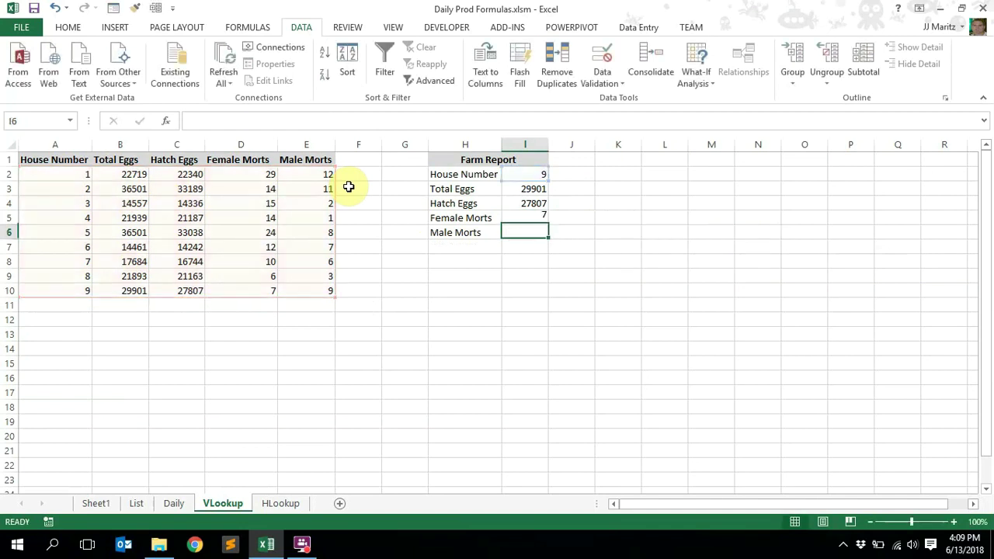
Test House Numbers 1 and 9, comparing Female Morts with D2 and D10
click(535, 177)
click(555, 176)
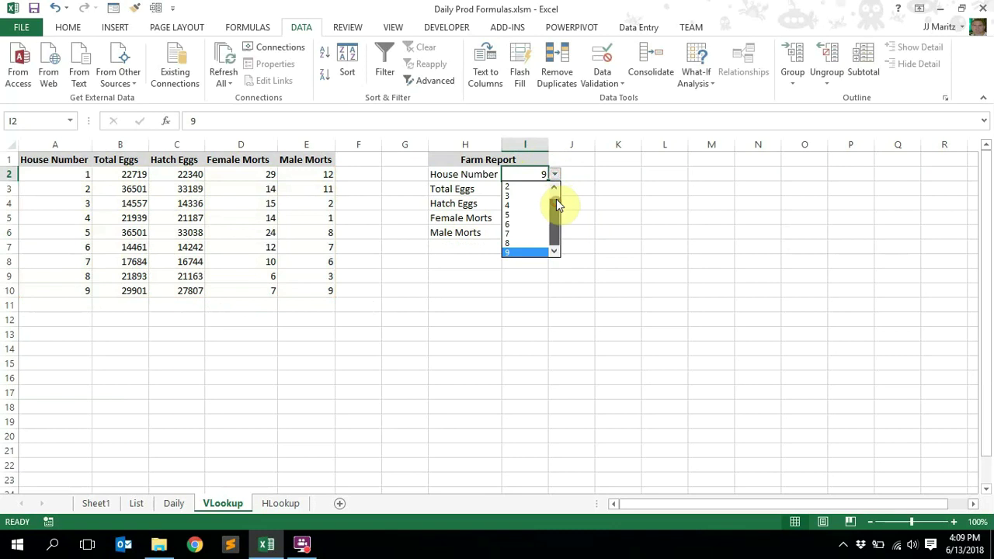
click(547, 184)
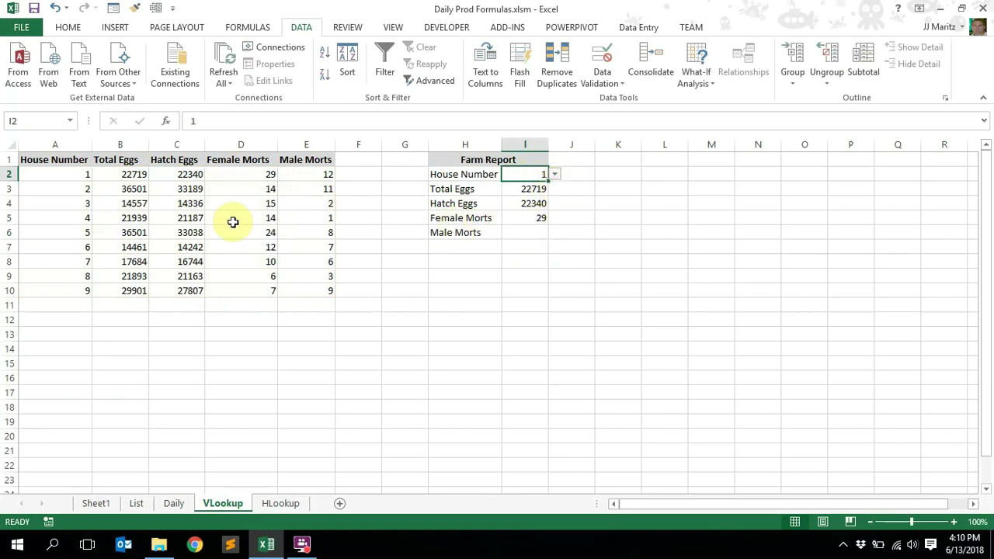
click(255, 176)
click(539, 177)
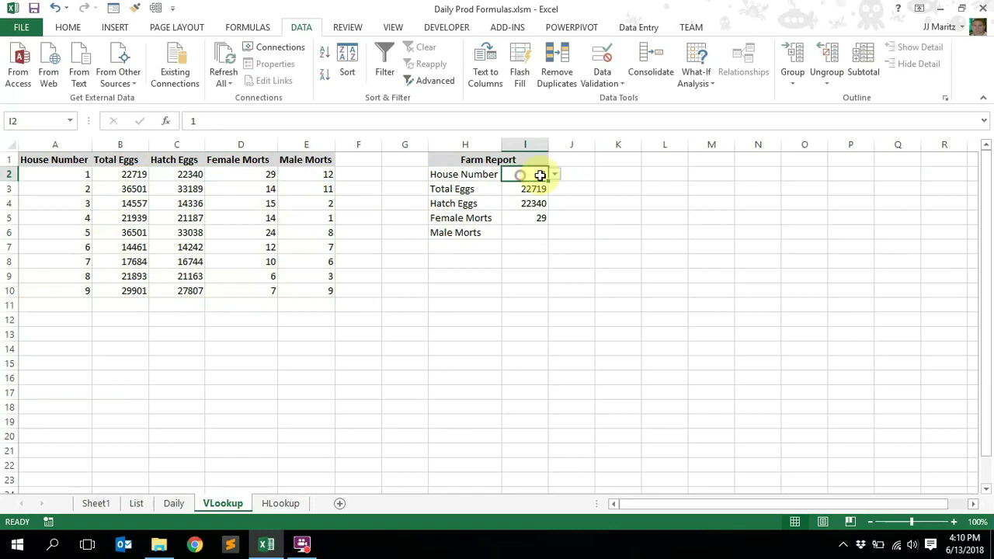
click(555, 174)
click(549, 228)
click(521, 254)
click(266, 291)
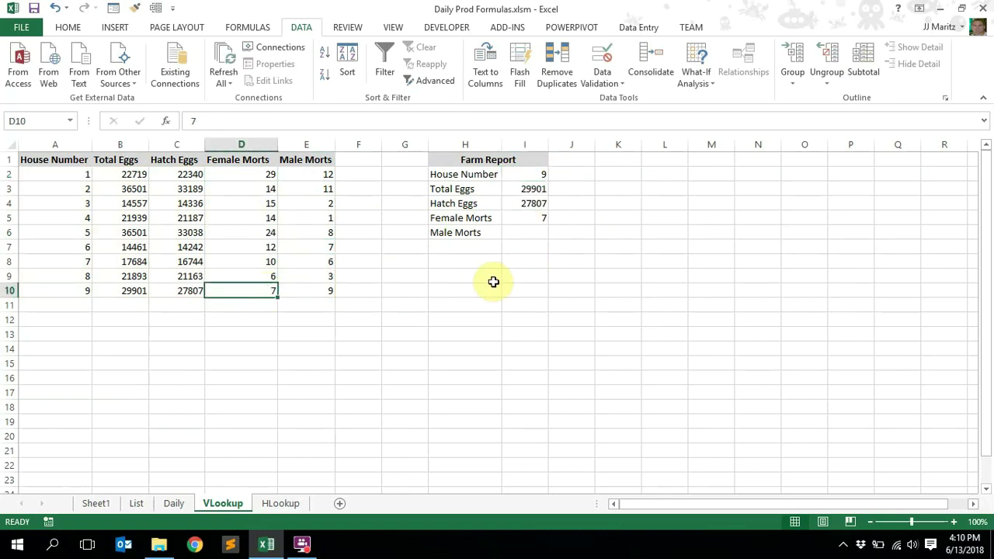
Set House Number back to 1, showing 22719, 22340 and 29 female morts
click(526, 232)
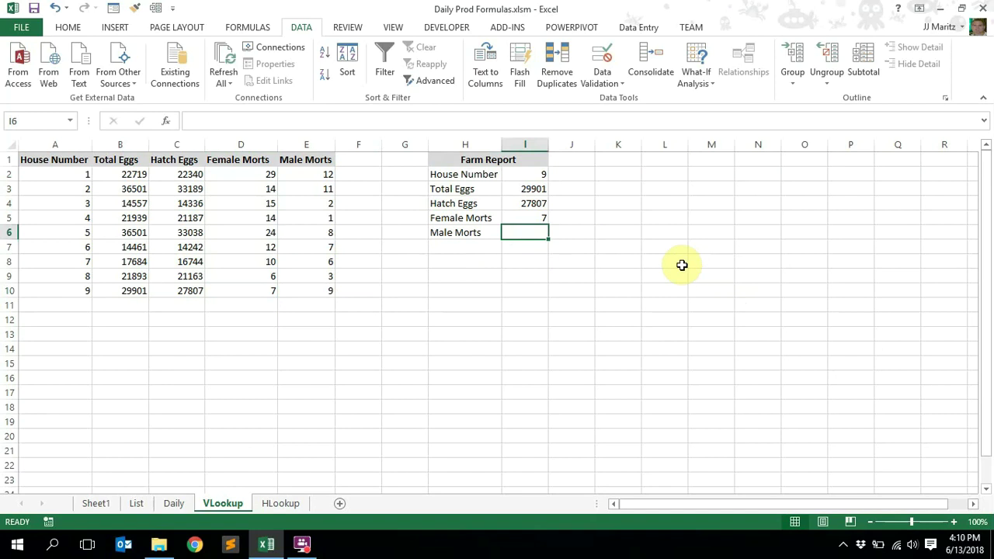
click(543, 178)
click(554, 174)
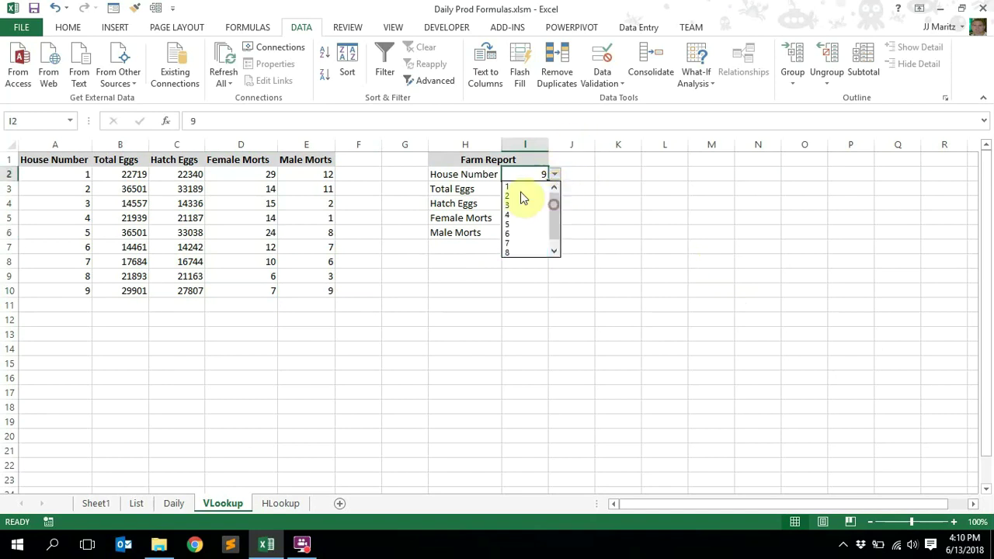
click(511, 187)
click(536, 230)
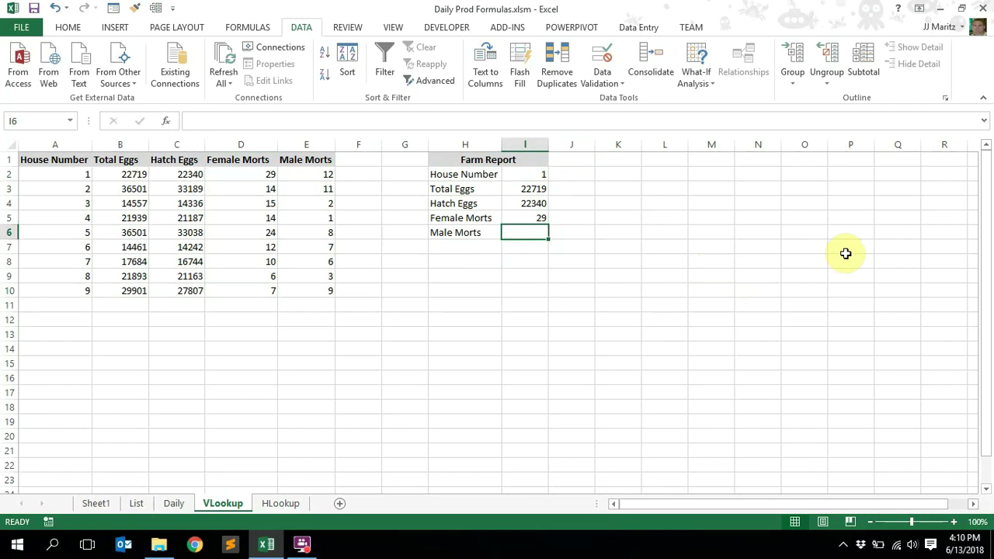
Enter =VLOOKUP(I2,A2:E10,5,FALSE) in Male Morts cell I6, giving 12 for house 1
text(=vl)
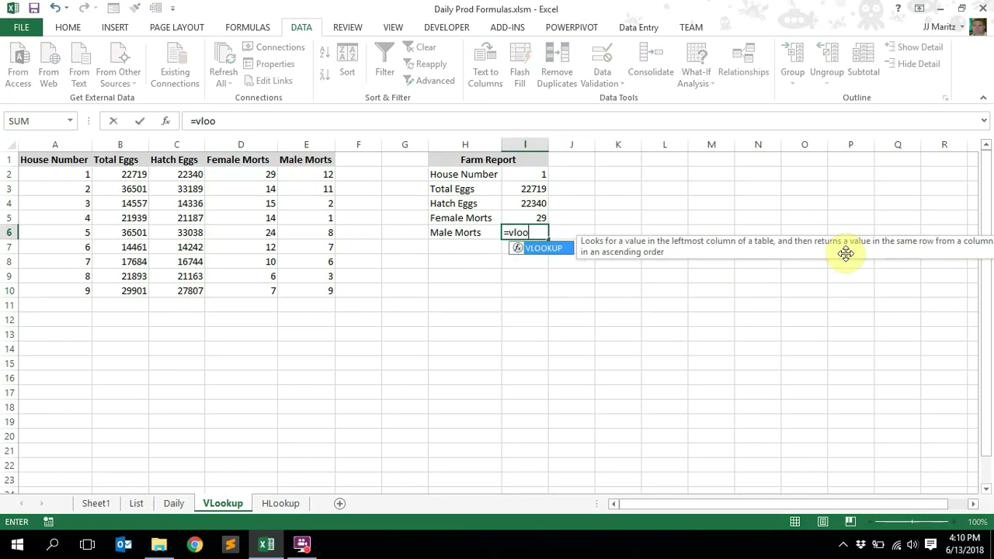
text(oo)
key(Tab)
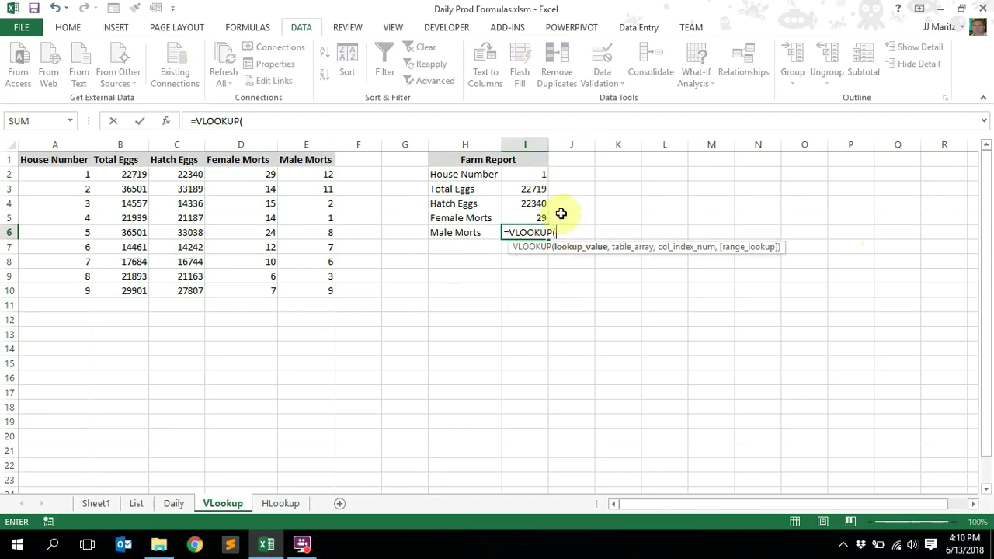
click(537, 177)
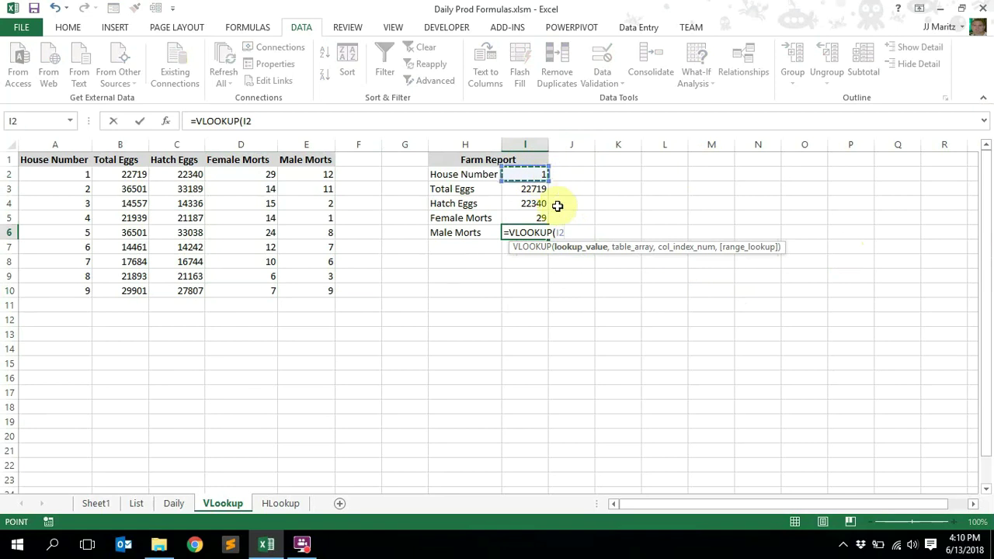
text(,)
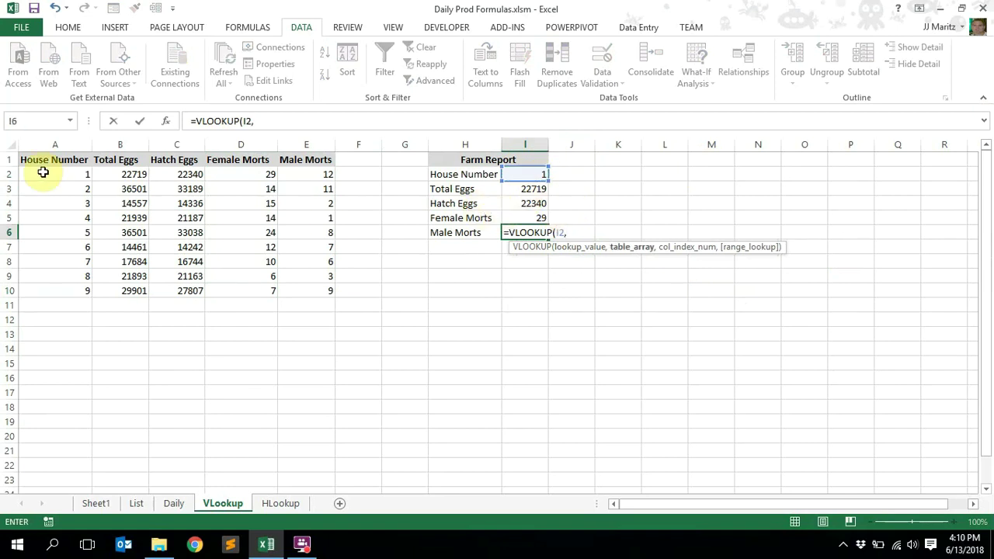
drag(43, 172, 299, 289)
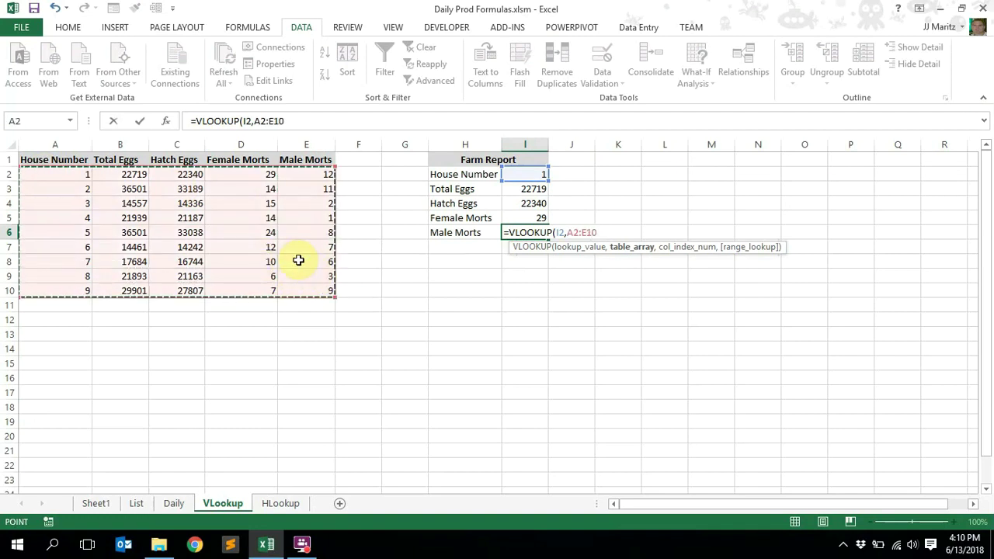
text(,5)
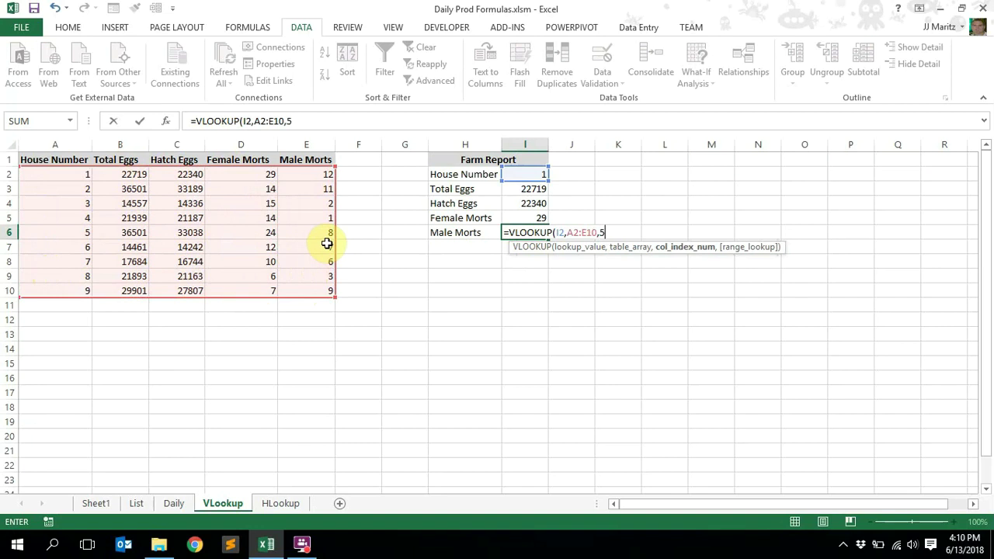
text(,)
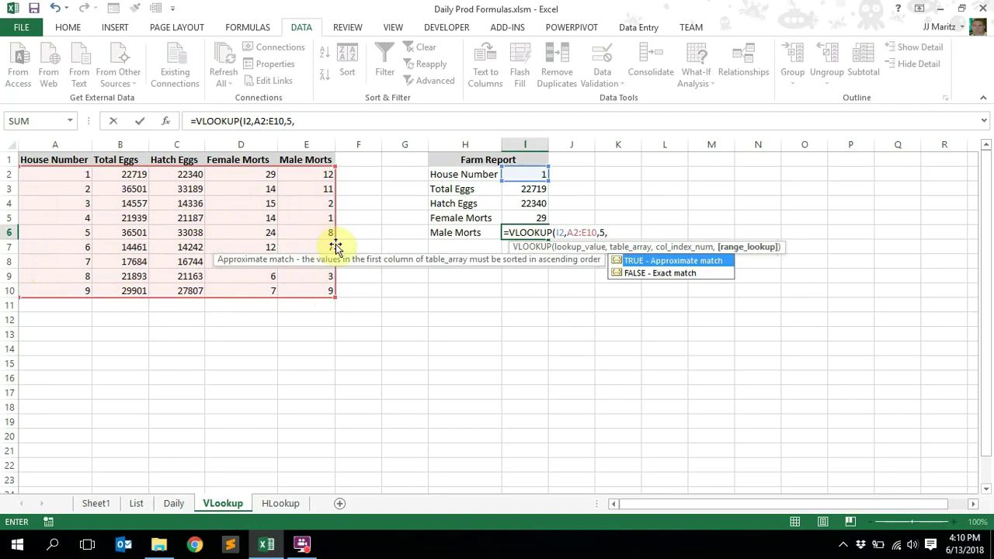
double_click(657, 273)
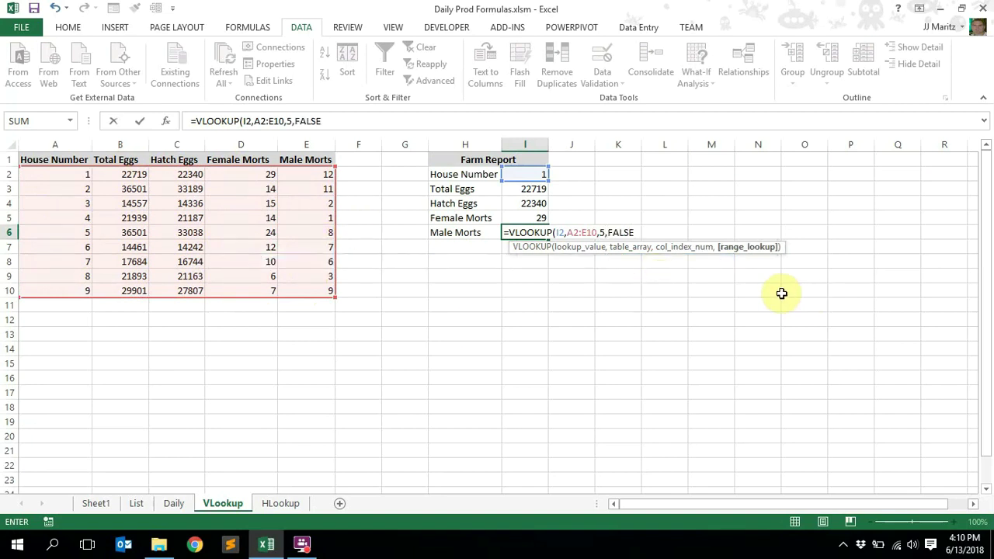
text())
key(Return)
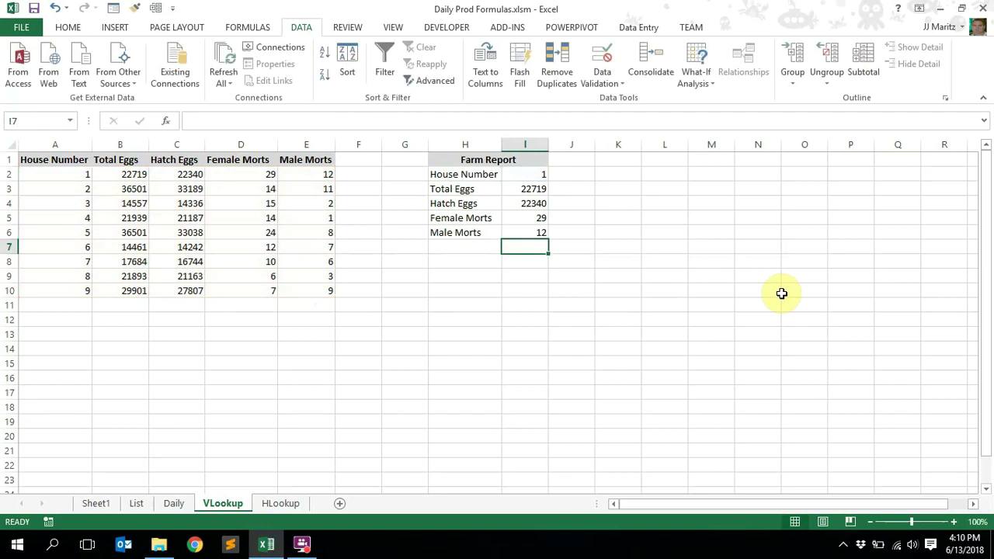
Switch House Number to 9 and compare Male Morts with E2 and E10
click(539, 174)
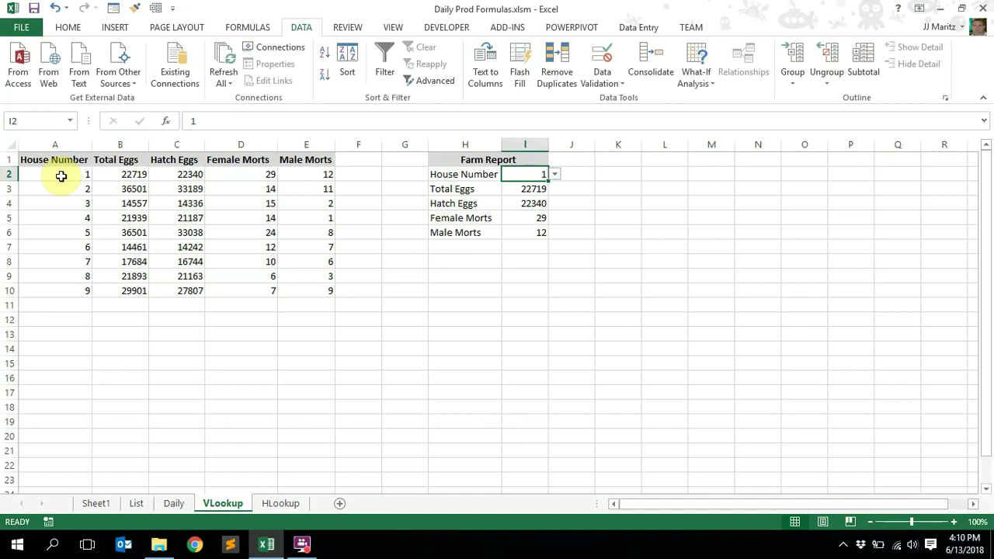
click(314, 175)
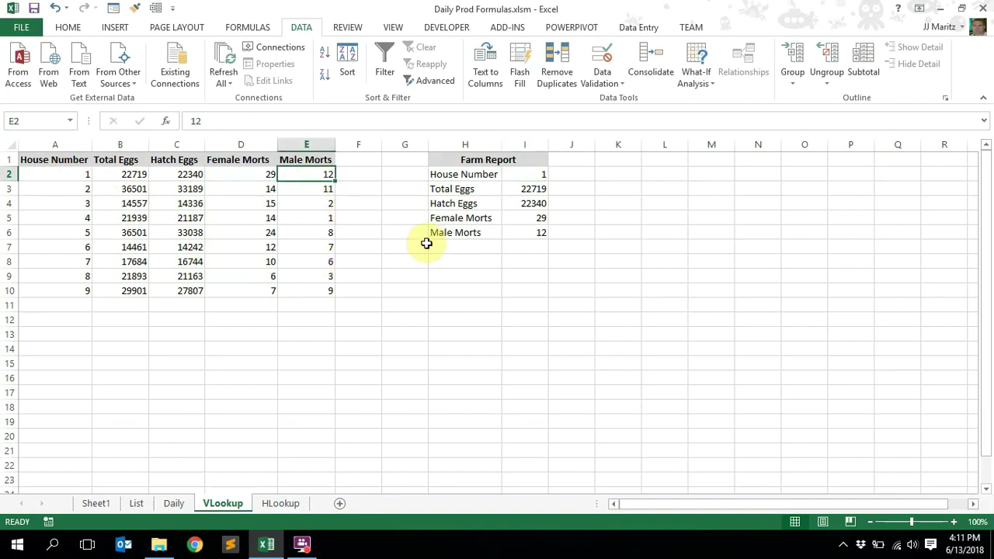
click(538, 174)
click(554, 175)
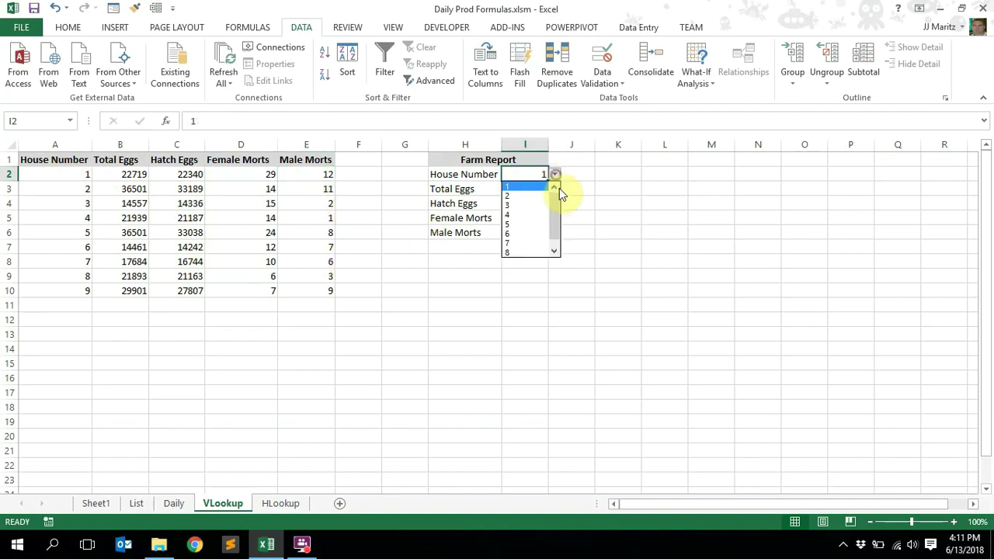
click(543, 250)
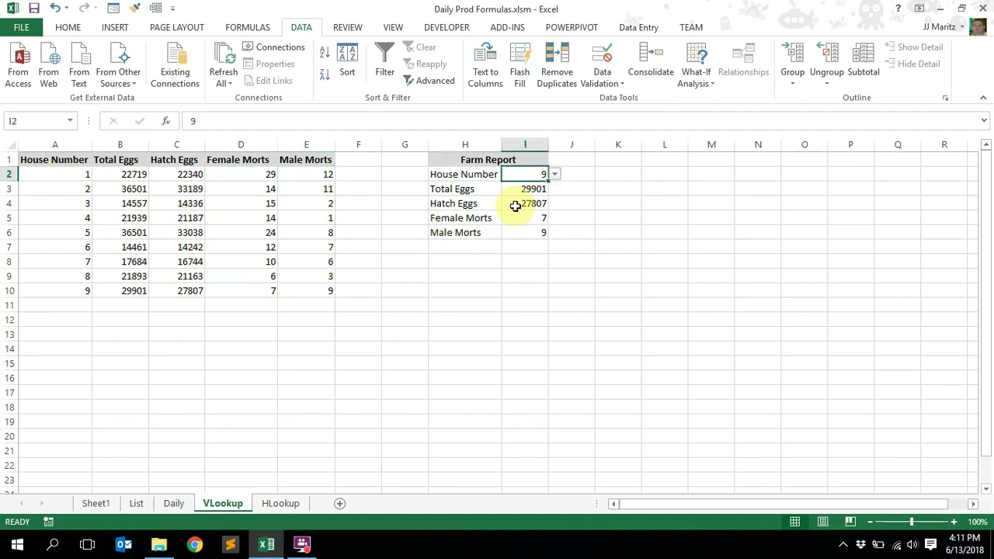
click(533, 235)
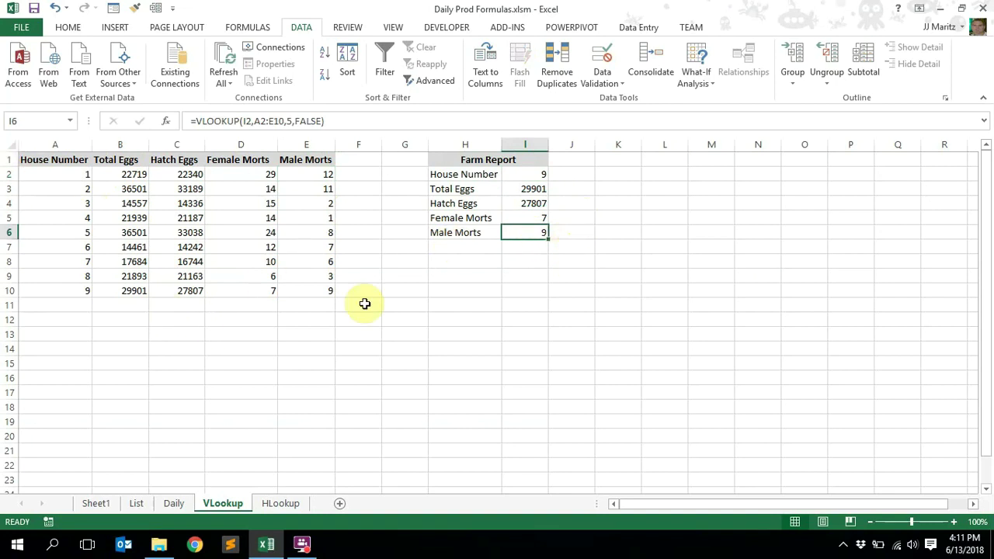
click(320, 292)
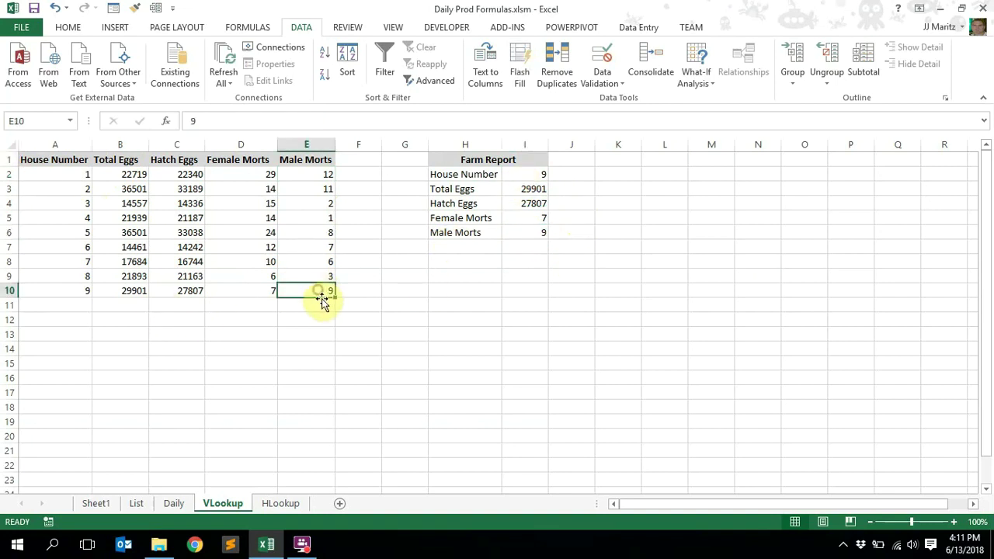
Set House Number to 4 and compare the report with row 5 of the table
click(531, 174)
click(556, 175)
click(531, 211)
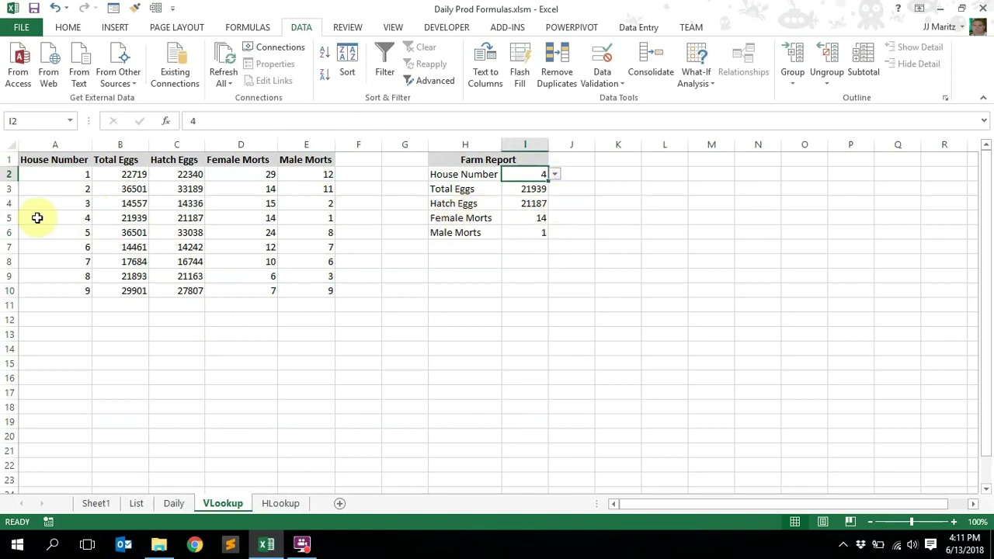
drag(56, 217, 321, 216)
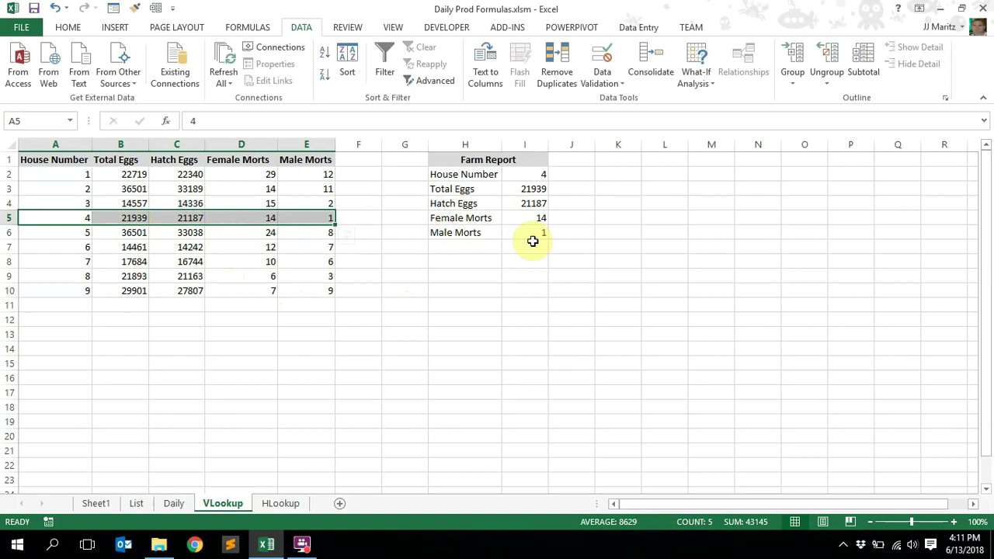
click(484, 247)
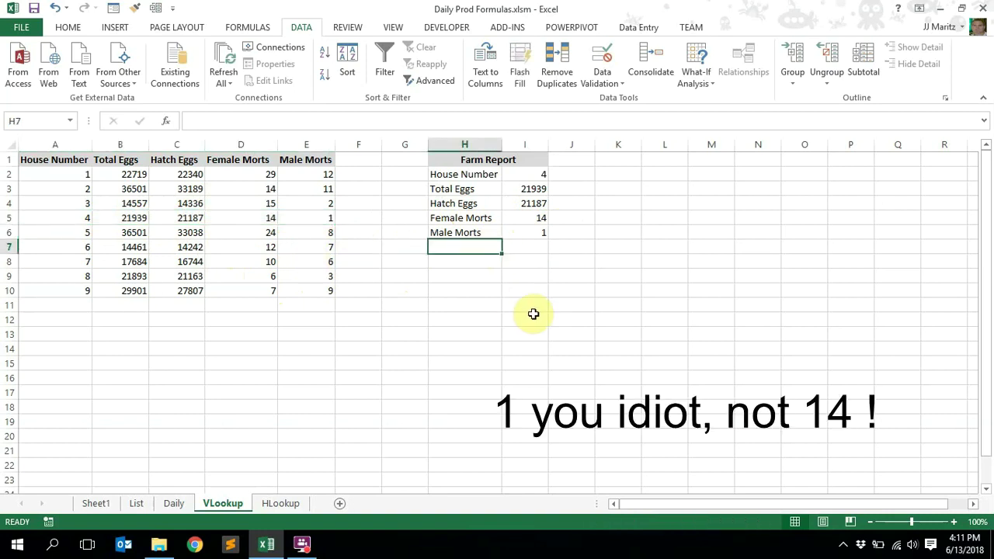
click(533, 245)
drag(446, 173, 535, 230)
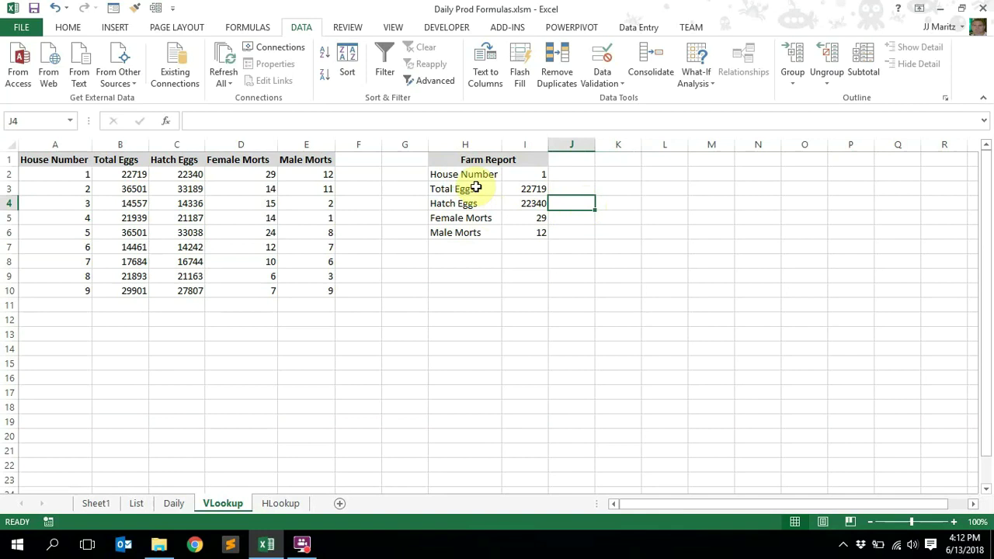
drag(455, 160, 541, 232)
drag(622, 233, 591, 222)
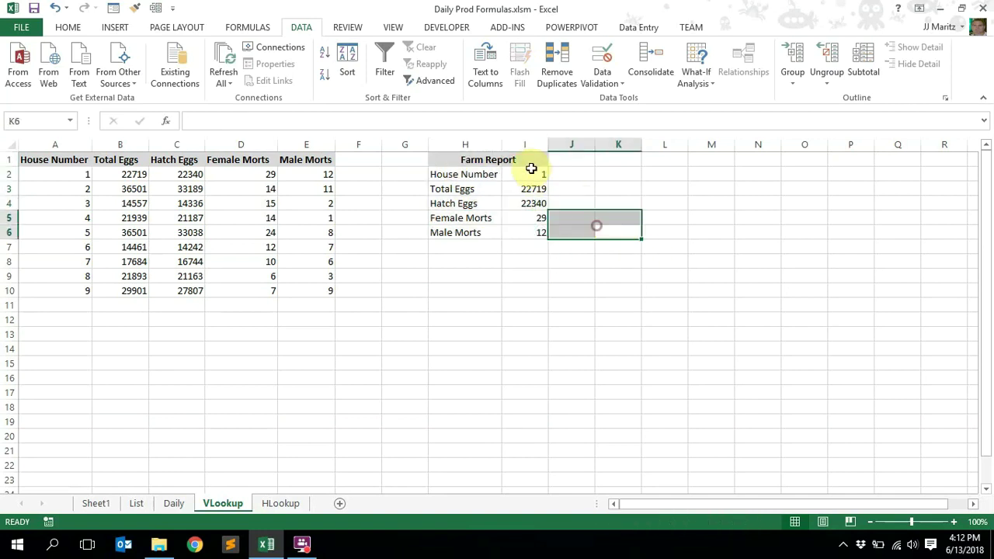
click(544, 172)
click(555, 175)
click(515, 198)
click(554, 175)
click(519, 225)
click(554, 174)
click(520, 225)
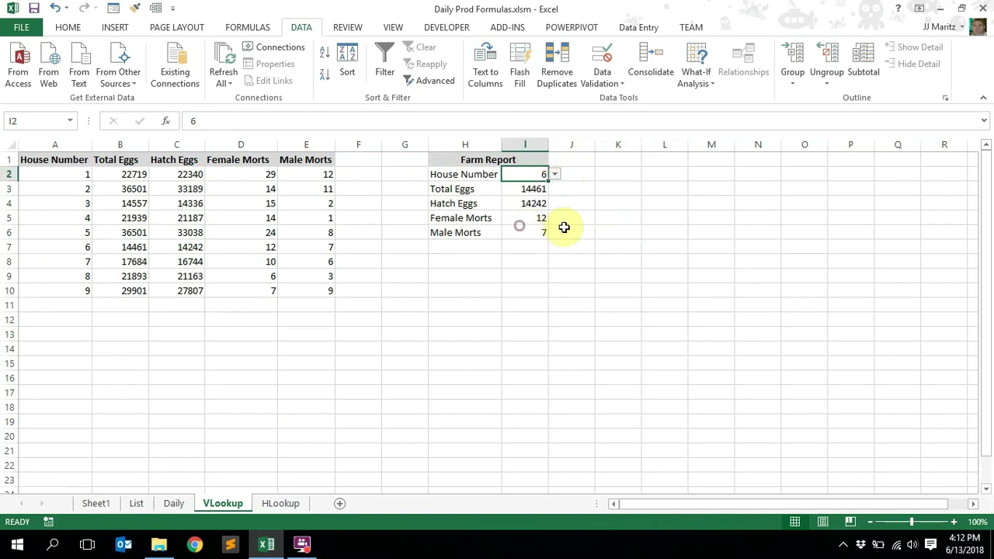
click(555, 175)
click(519, 224)
click(555, 176)
click(520, 203)
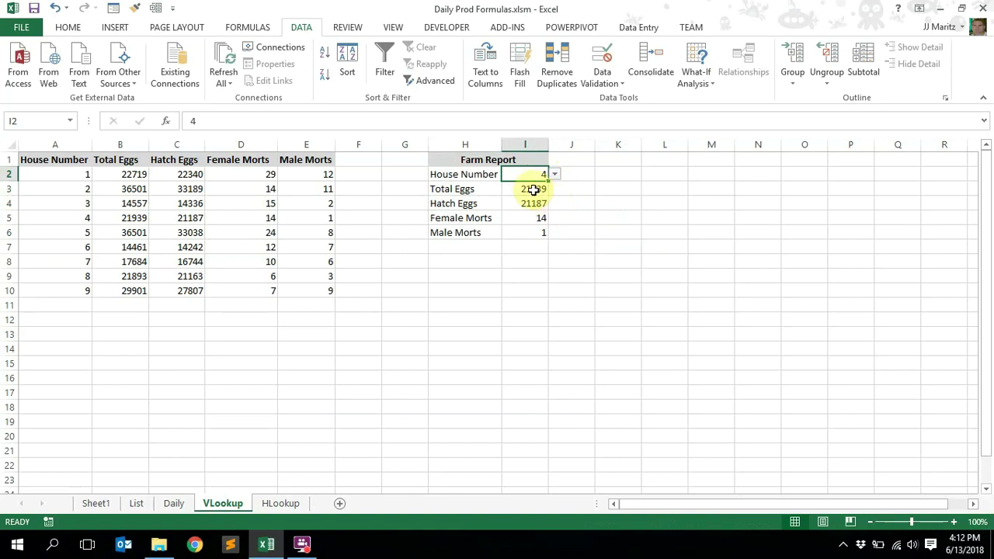
click(533, 189)
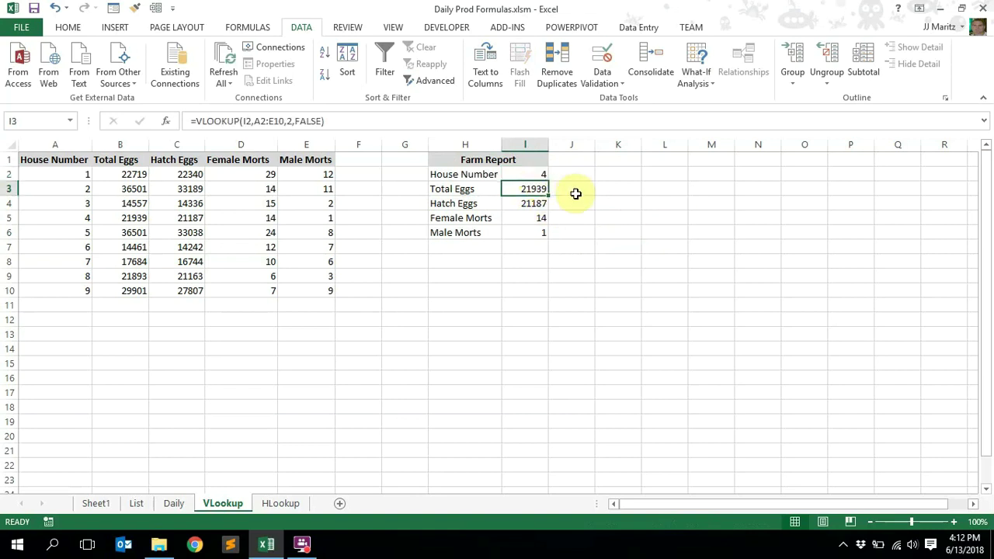